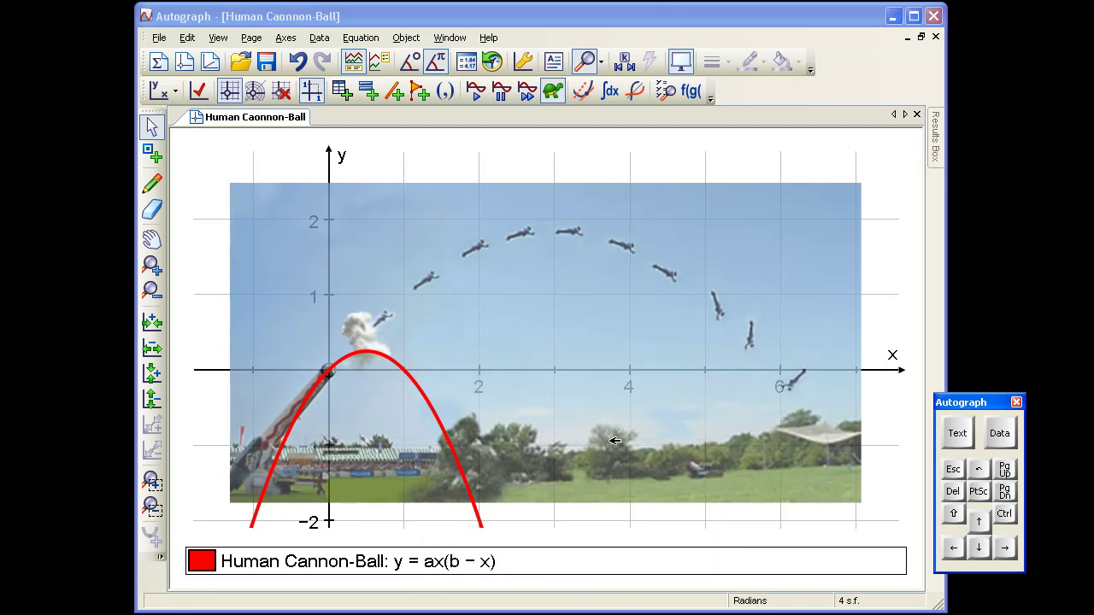
Step: Insert the cannonball.jpg photo onto a new blank graph page
click(185, 61)
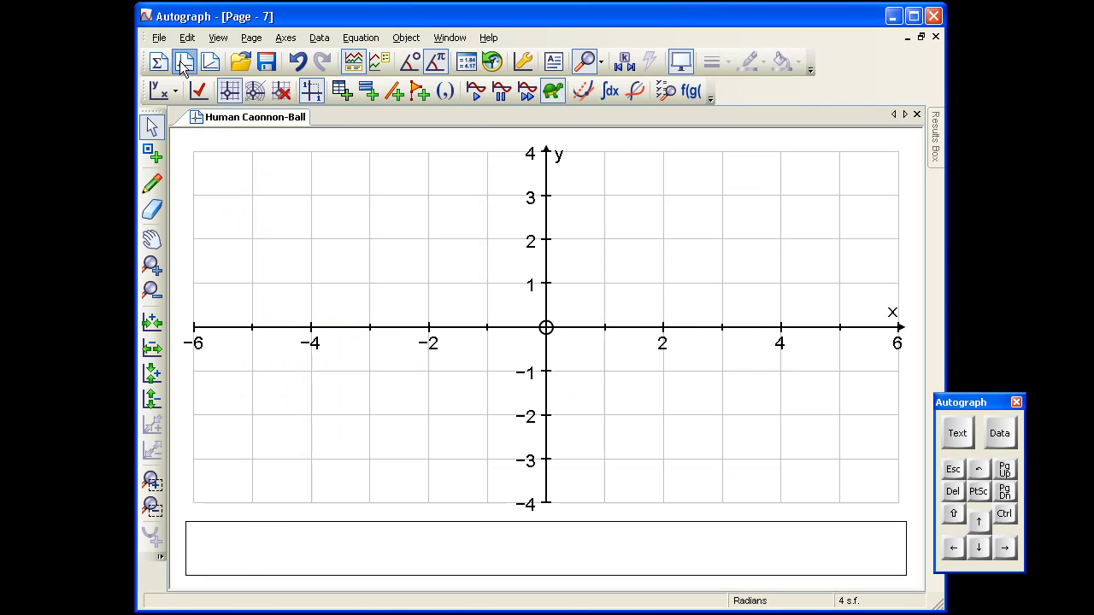
right_click(472, 202)
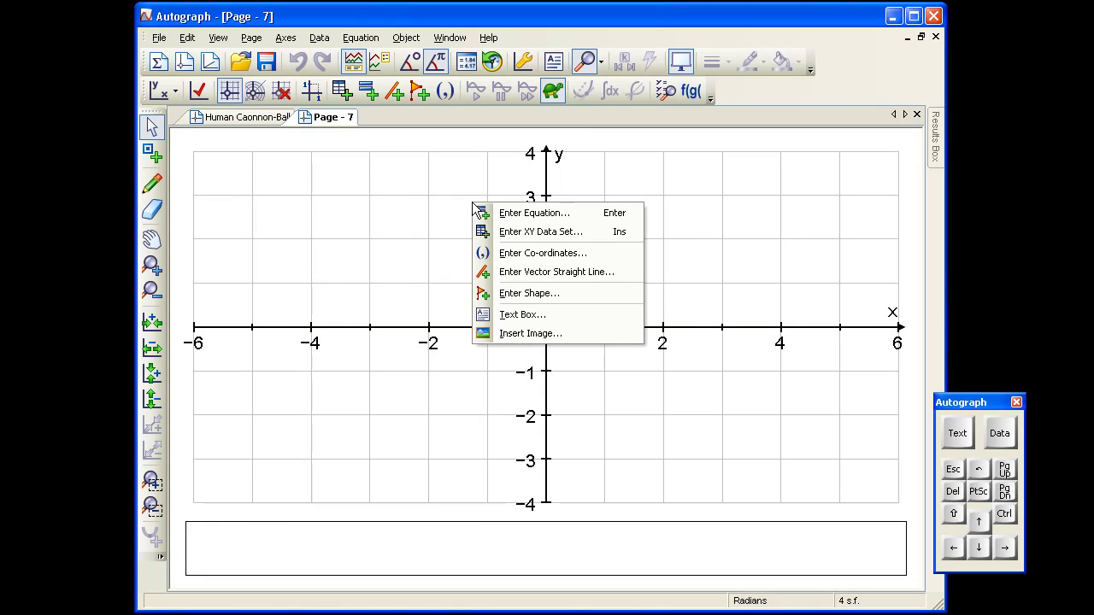
click(529, 332)
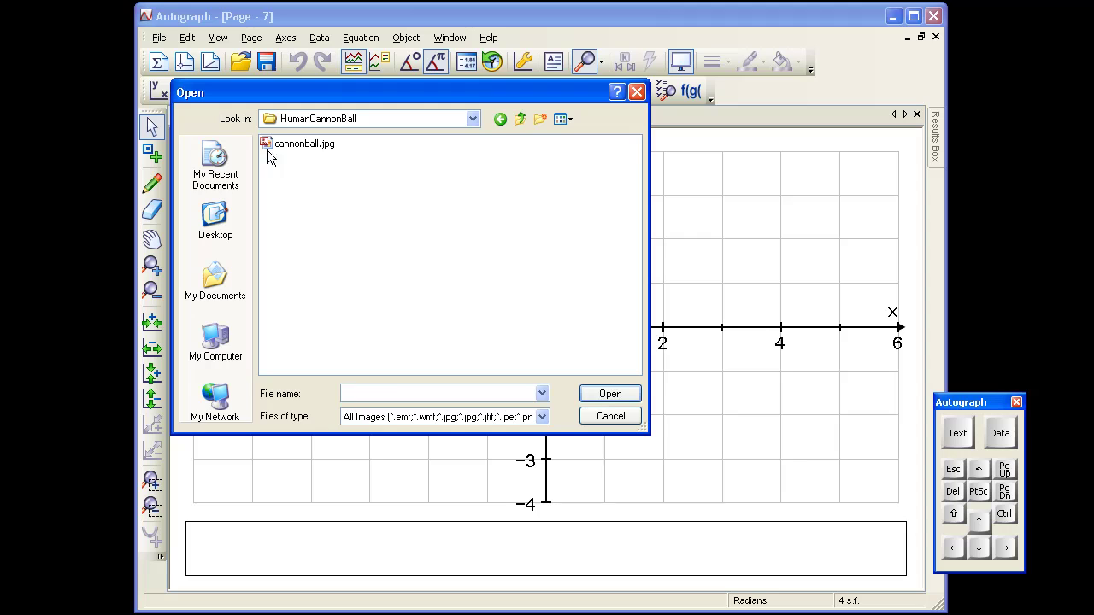
double_click(267, 143)
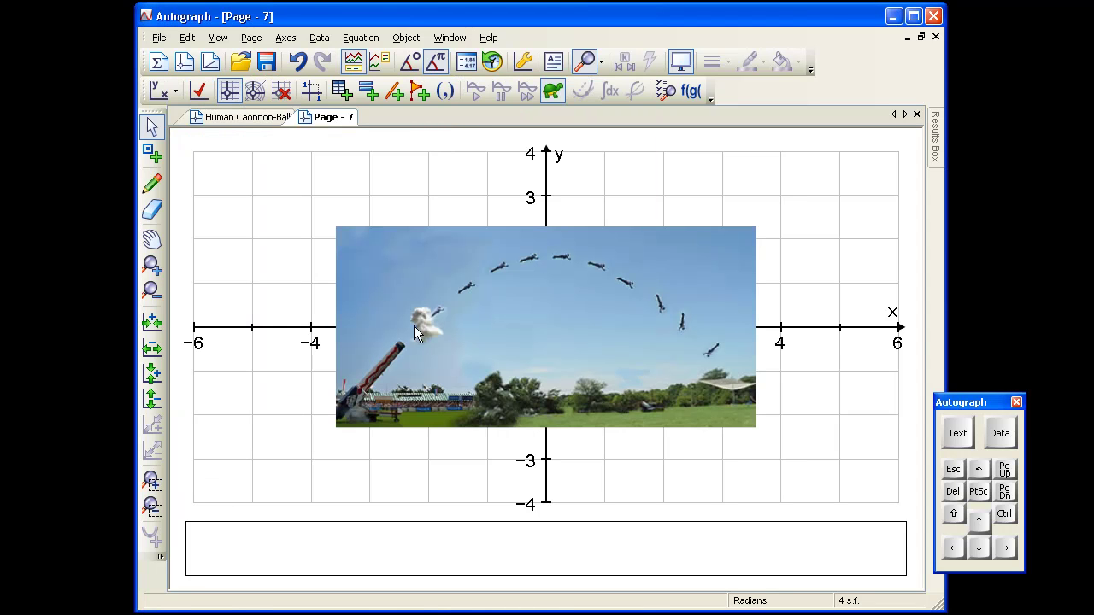
Step: Enlarge the cannonball photo and move it across the axes near the origin
click(353, 243)
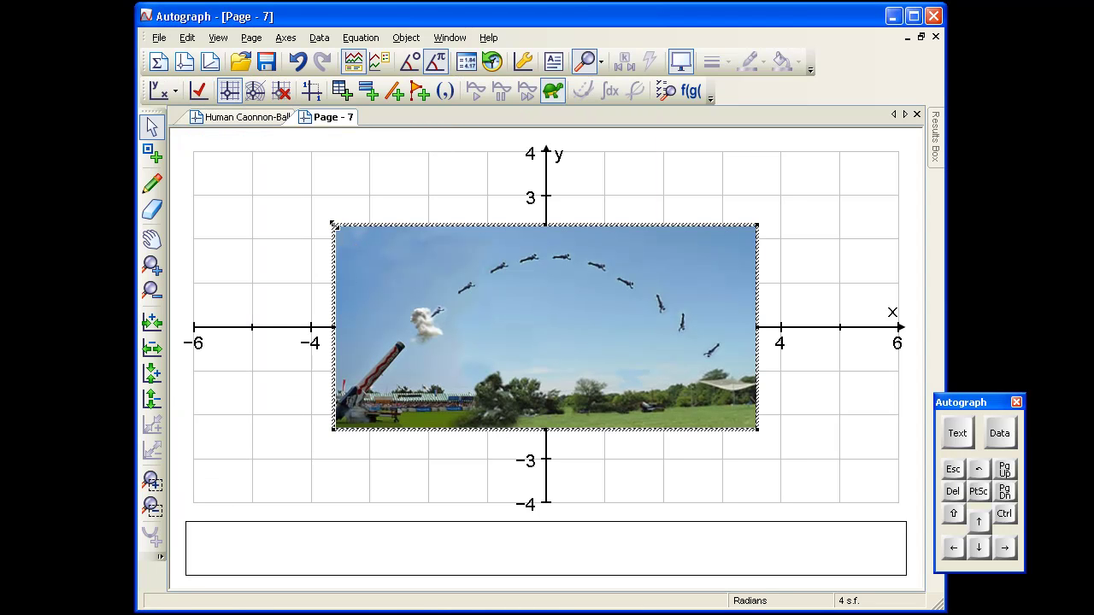
drag(334, 225, 247, 153)
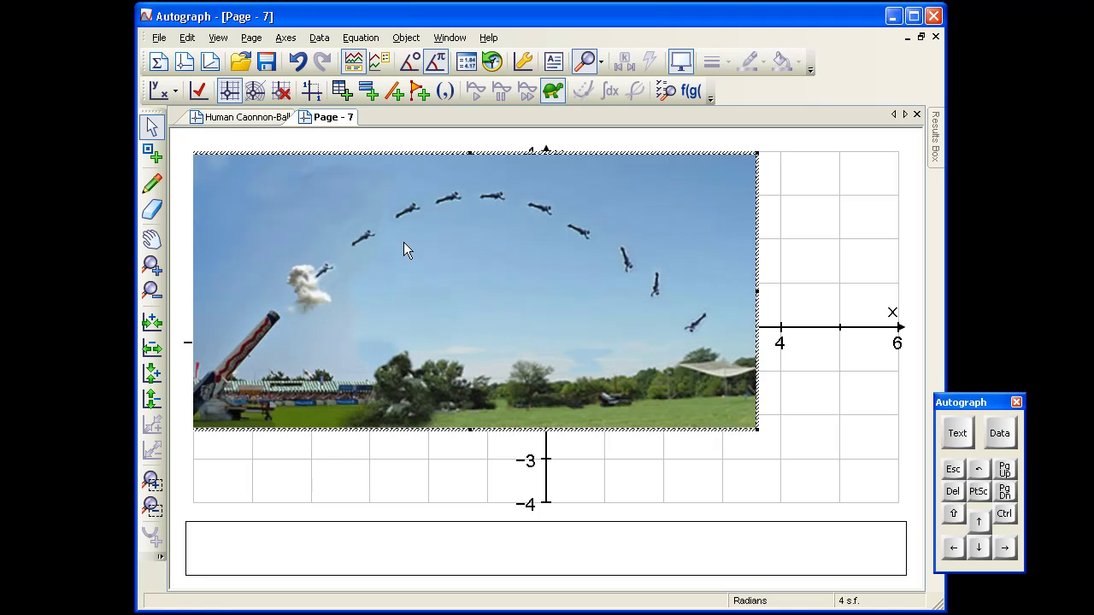
drag(437, 274, 493, 321)
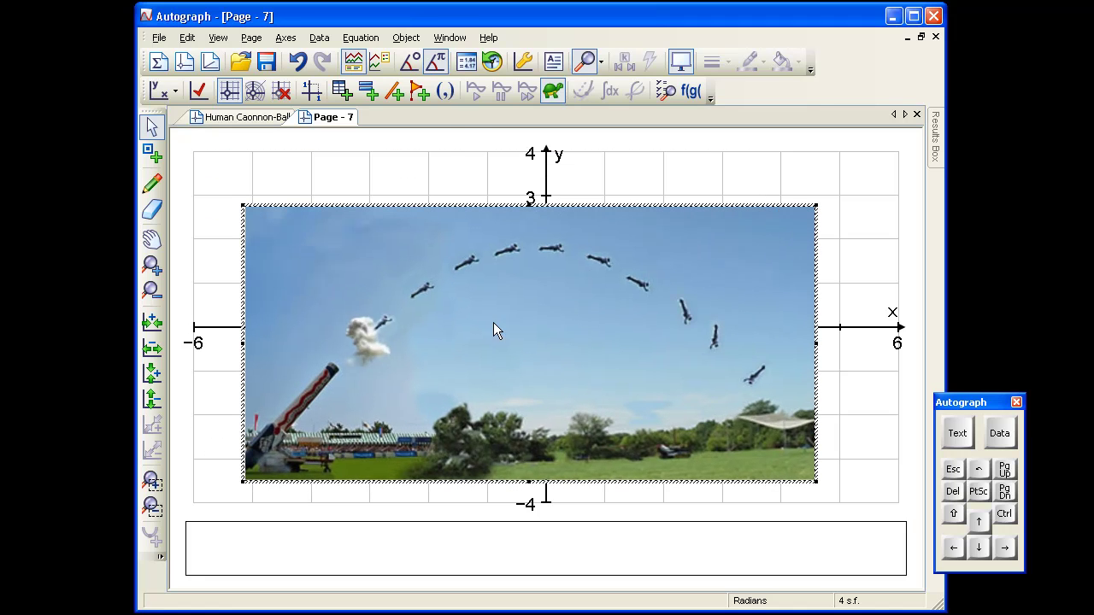
Step: Set the photo's transparency to 29% and turn off Scale Image with Axes
double_click(493, 323)
drag(240, 158, 266, 159)
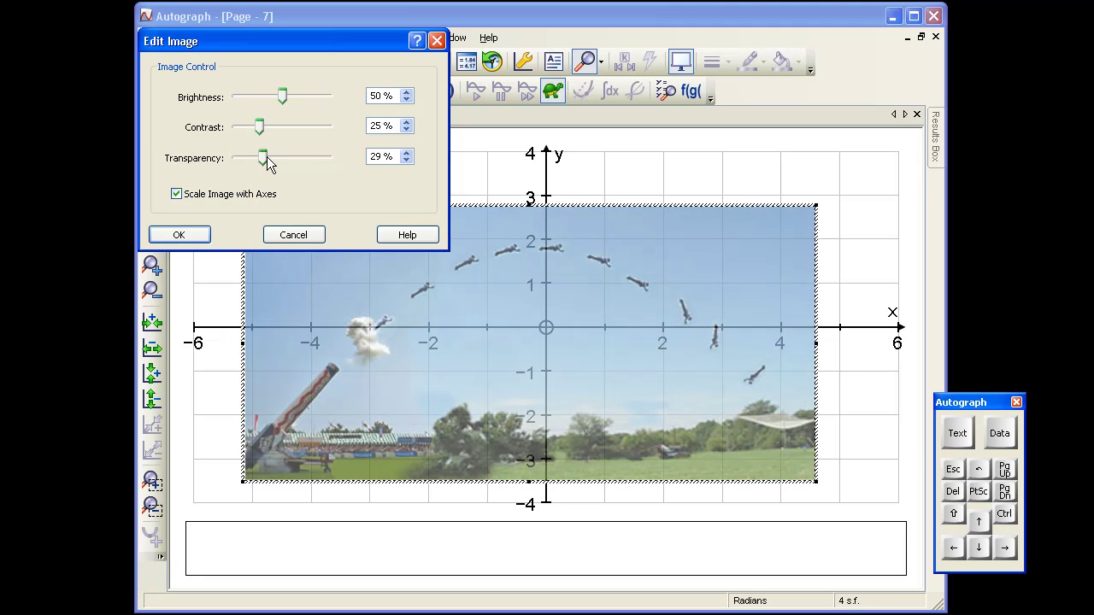
click(176, 194)
click(181, 235)
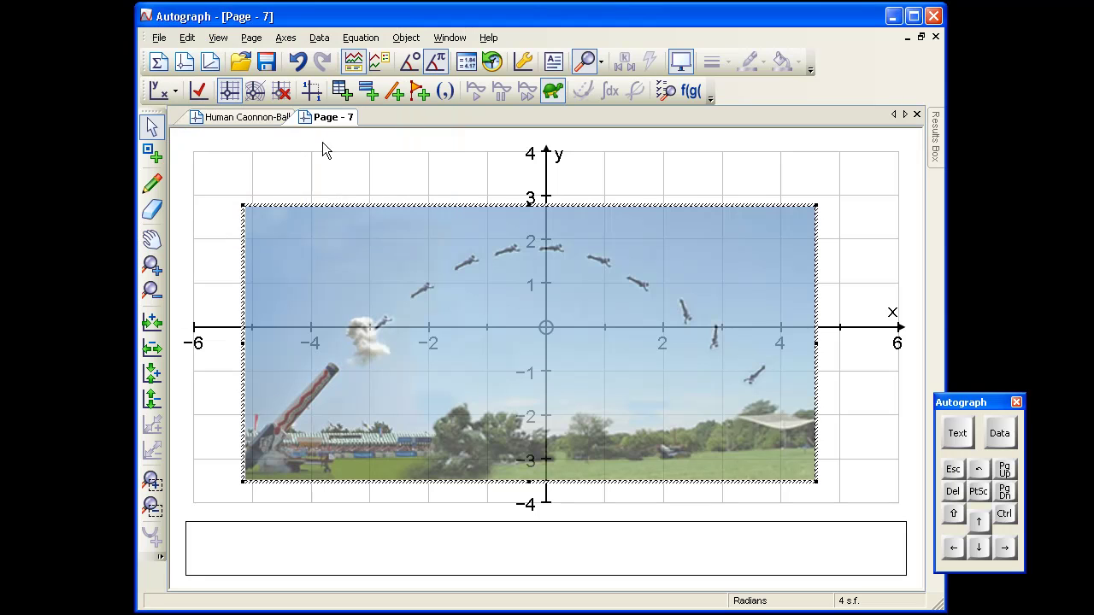
Step: Switch to Equal Aspect Mode and nudge the photo right and upward
click(311, 92)
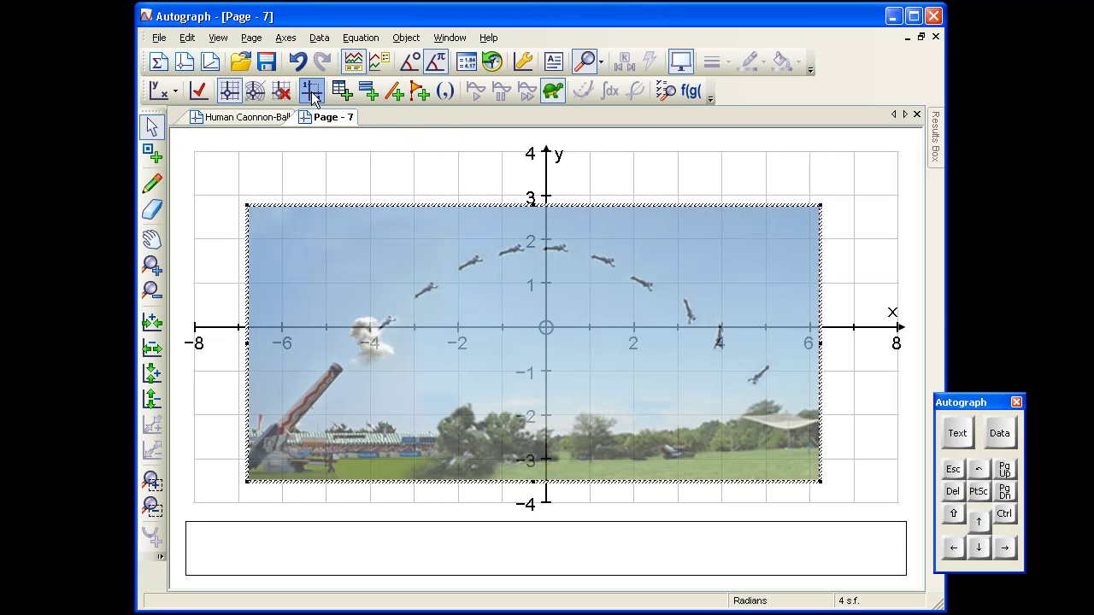
drag(504, 399, 501, 394)
key(Right)
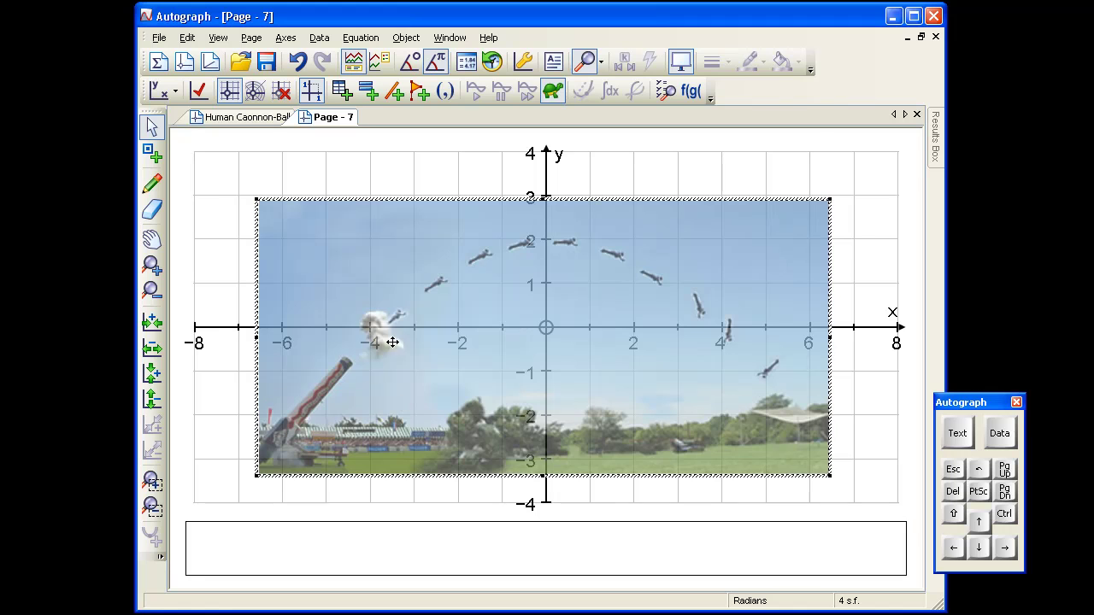
key(Up)
key(Up)
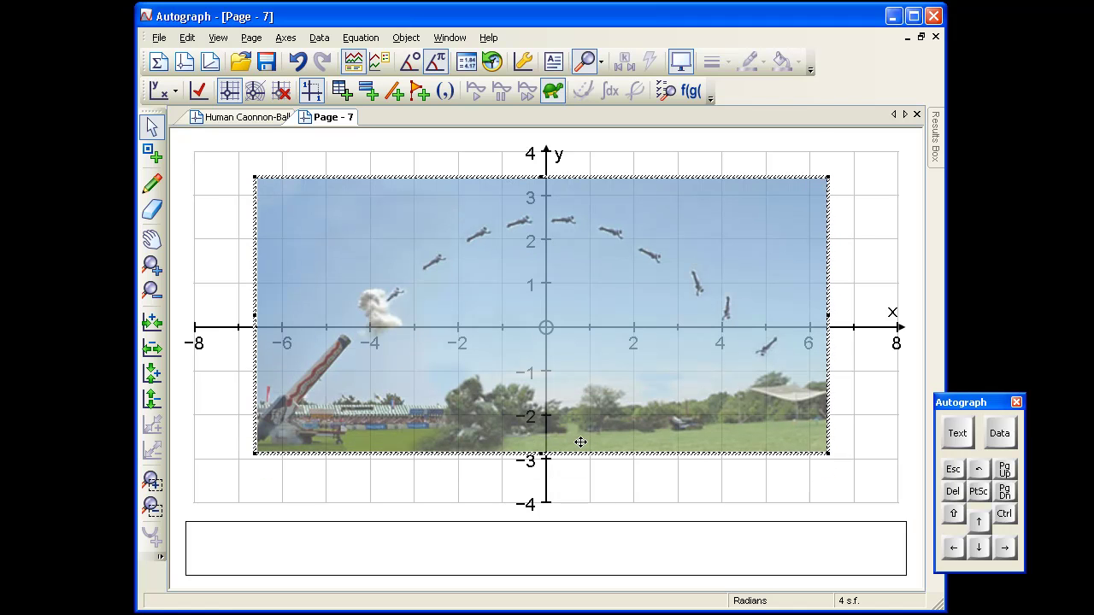
key(Up)
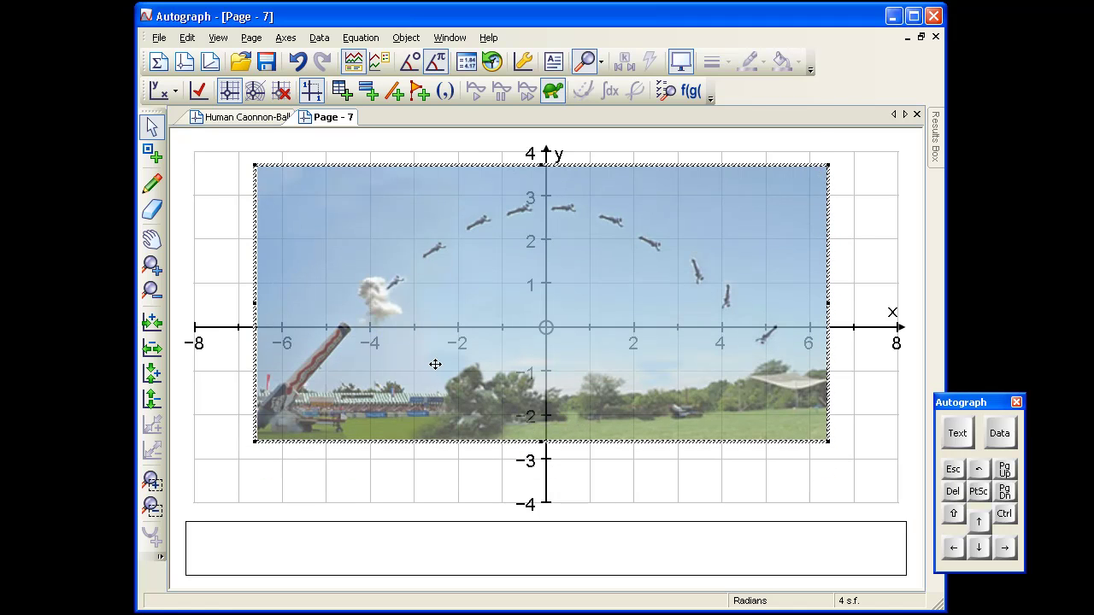
key(Escape)
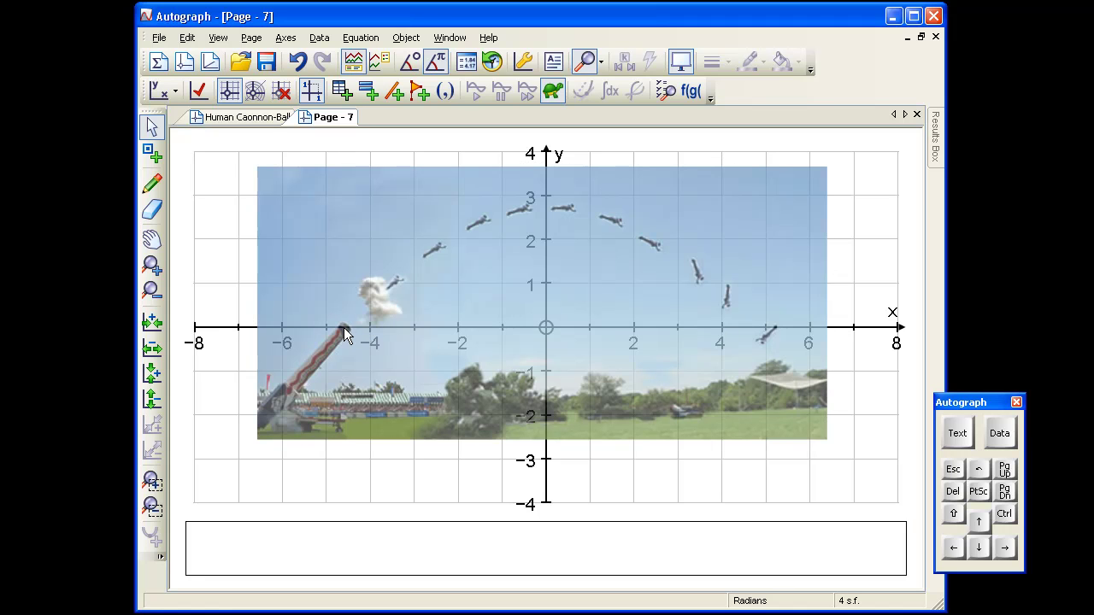
Step: Align the cannon's mouth with the origin and pan so x runs from -2 to 12
drag(343, 329, 544, 331)
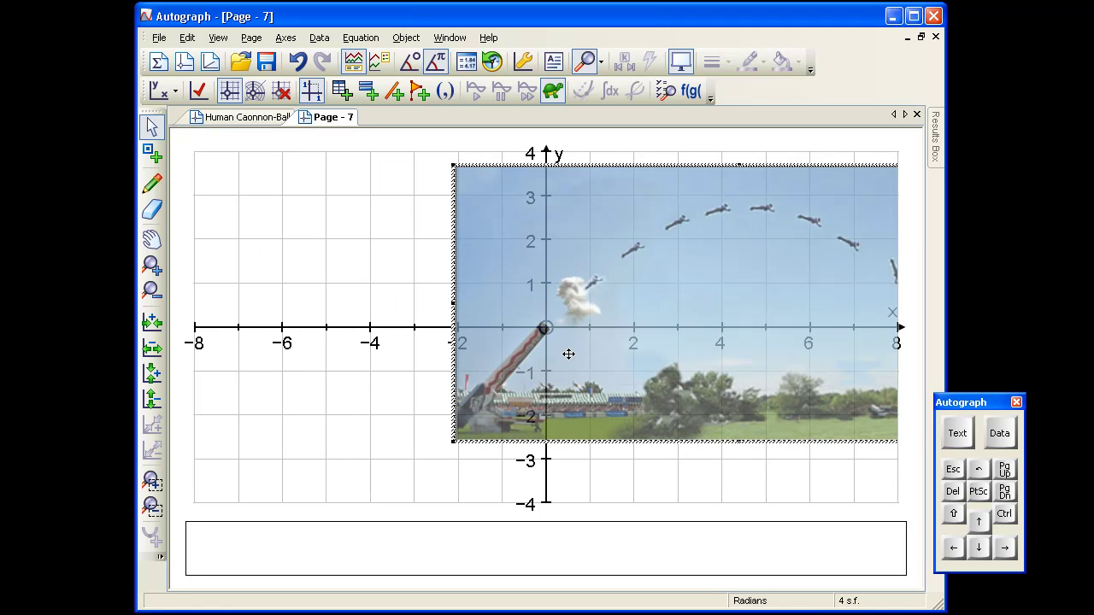
click(152, 240)
drag(508, 295, 310, 293)
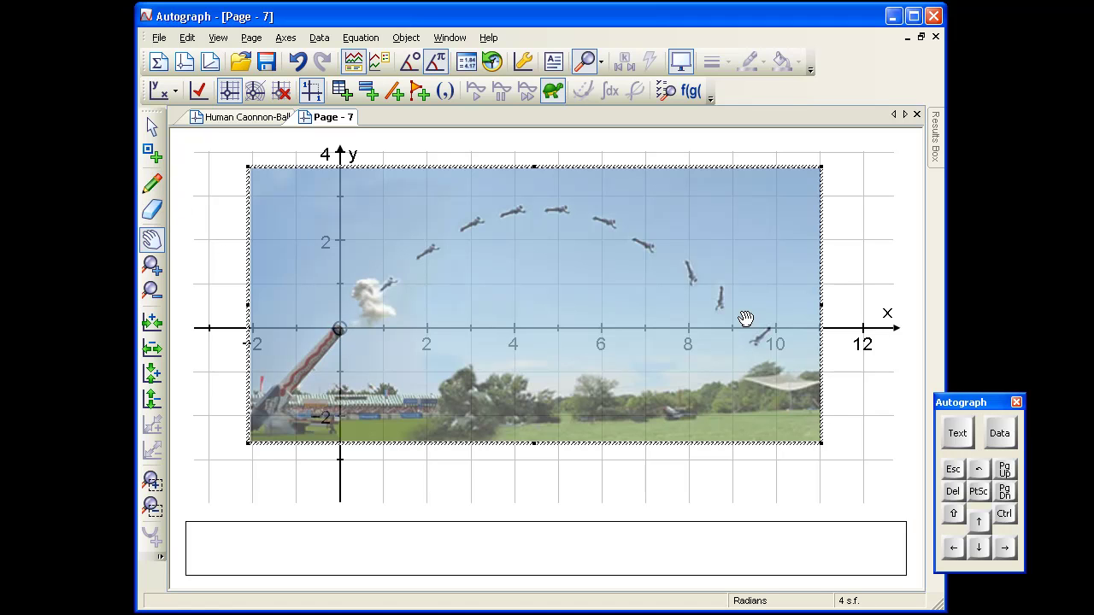
Step: Start a new equation and enter 'y = ax(' on the full on-screen keyboard
right_click(694, 233)
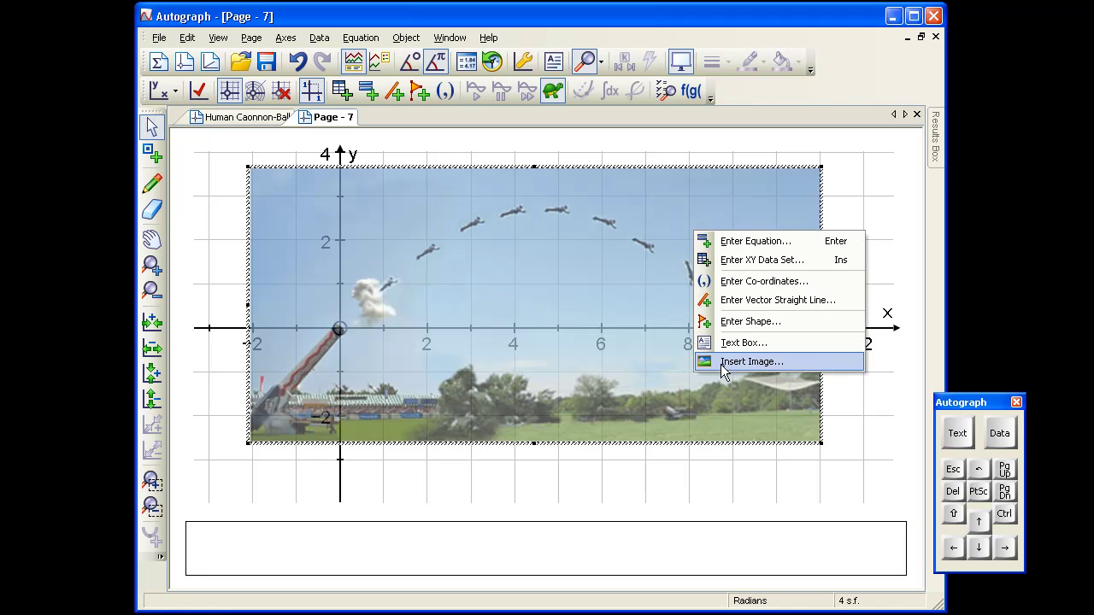
click(753, 243)
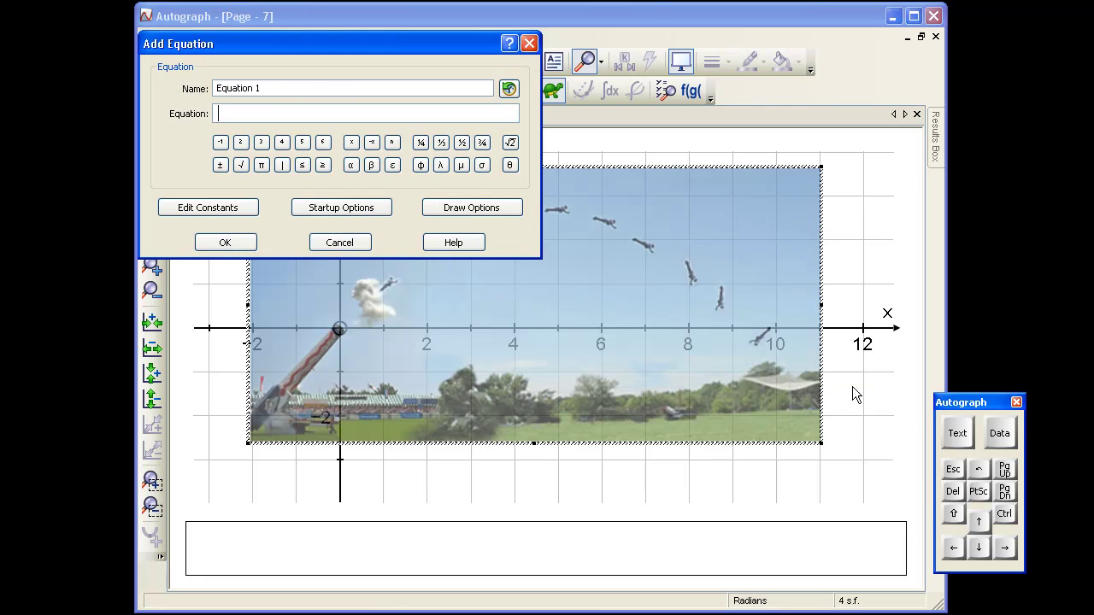
click(950, 427)
click(750, 489)
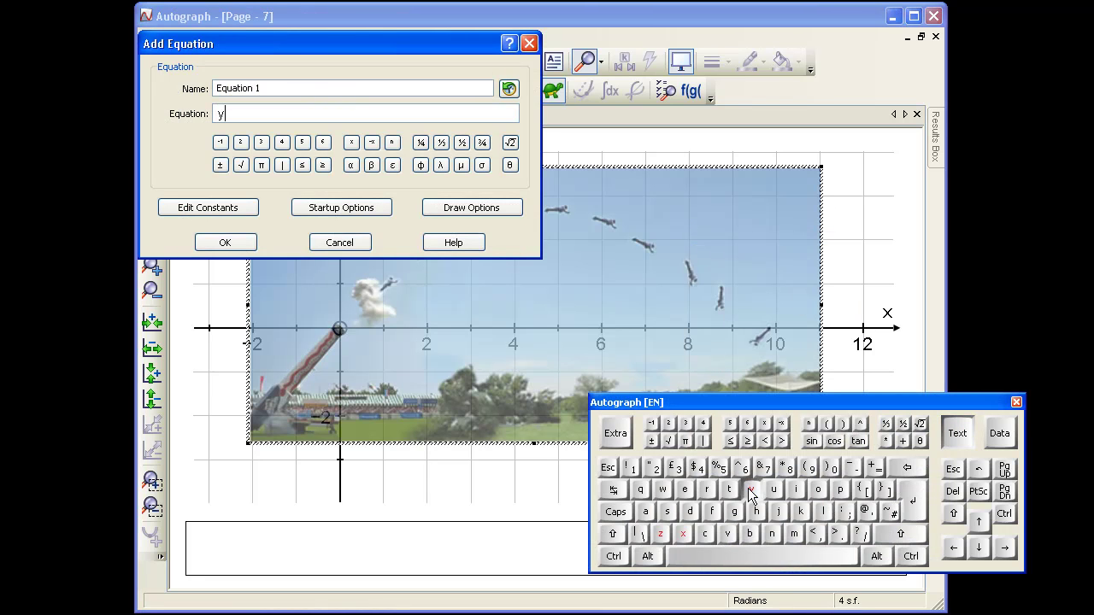
click(771, 556)
click(875, 468)
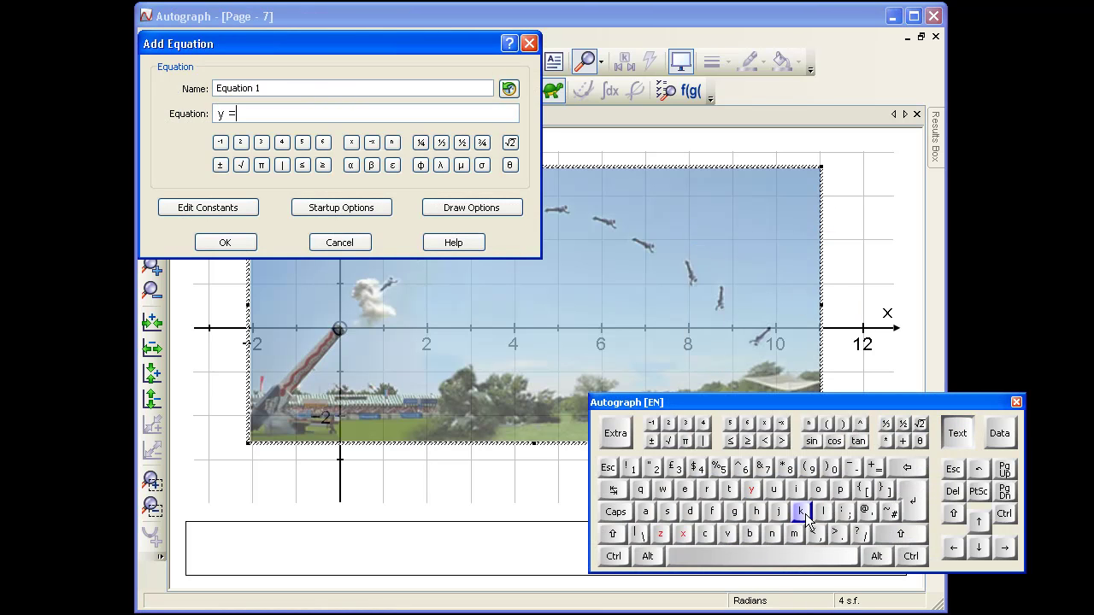
click(645, 512)
click(826, 423)
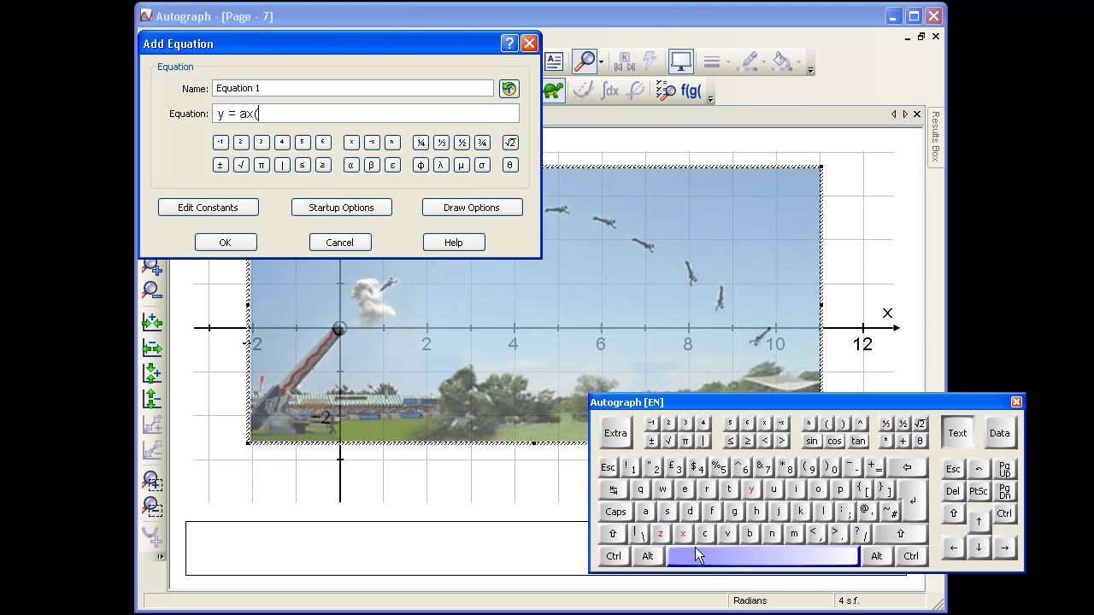
Step: Complete the equation as y = ax(b − x) and accept constants a = 1, b = 1
click(704, 556)
click(751, 533)
click(790, 546)
click(852, 467)
click(763, 556)
click(689, 534)
click(842, 423)
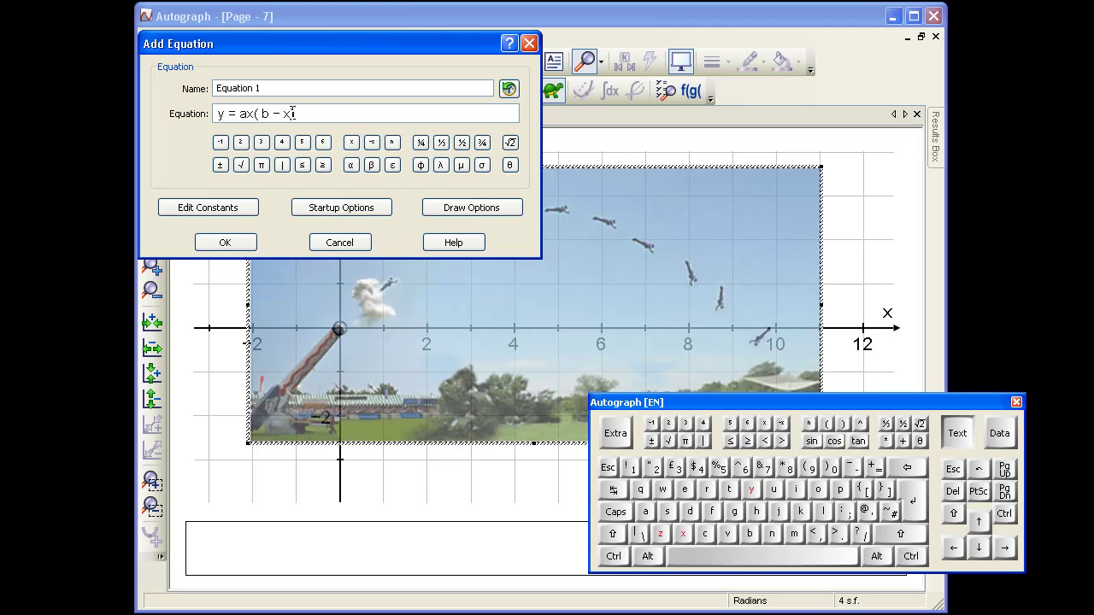
click(224, 208)
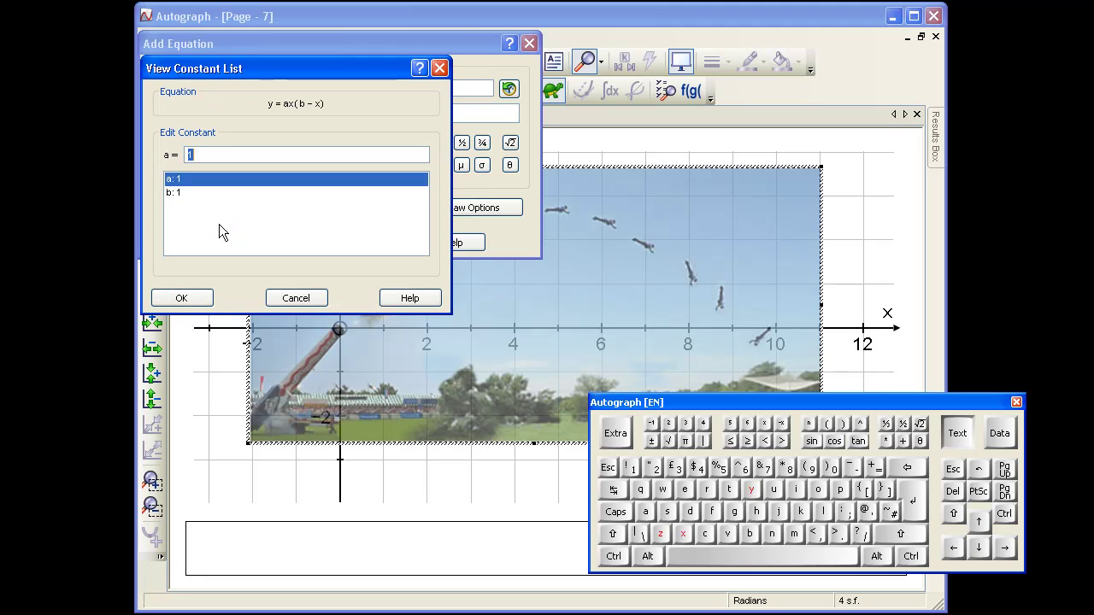
click(205, 297)
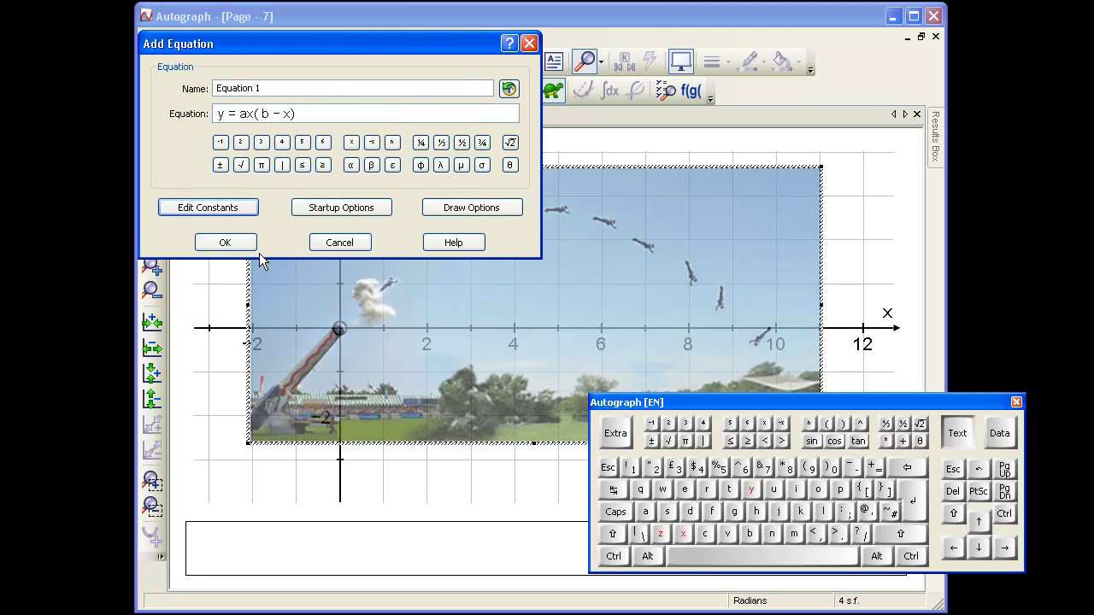
Step: Plot y = ax(b − x) as Equation 1 with paused slow-motion drawing, and collapse the keyboard
click(235, 244)
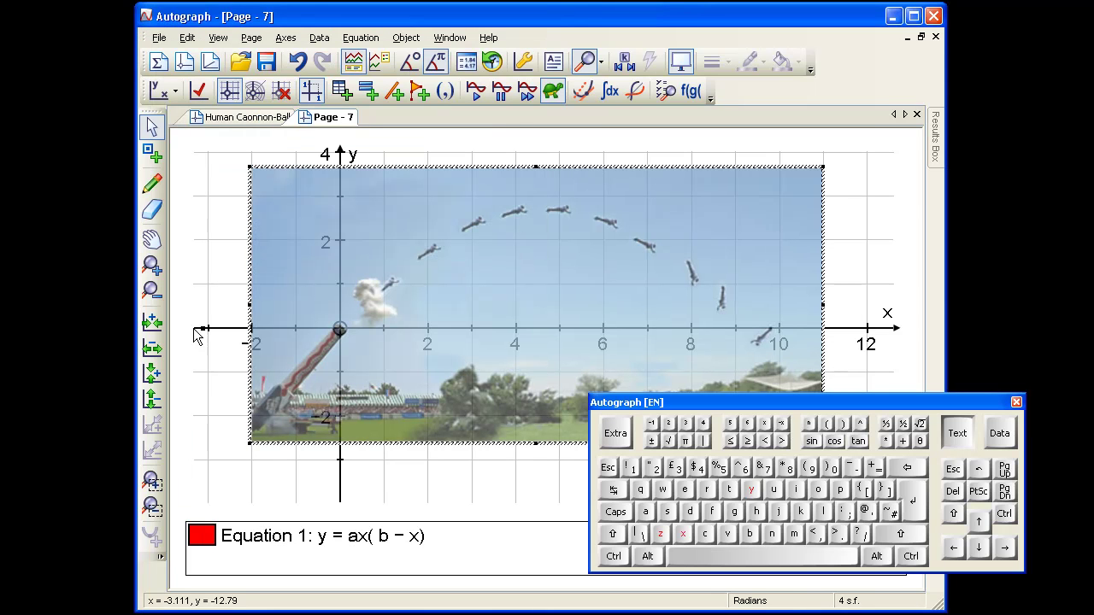
click(502, 90)
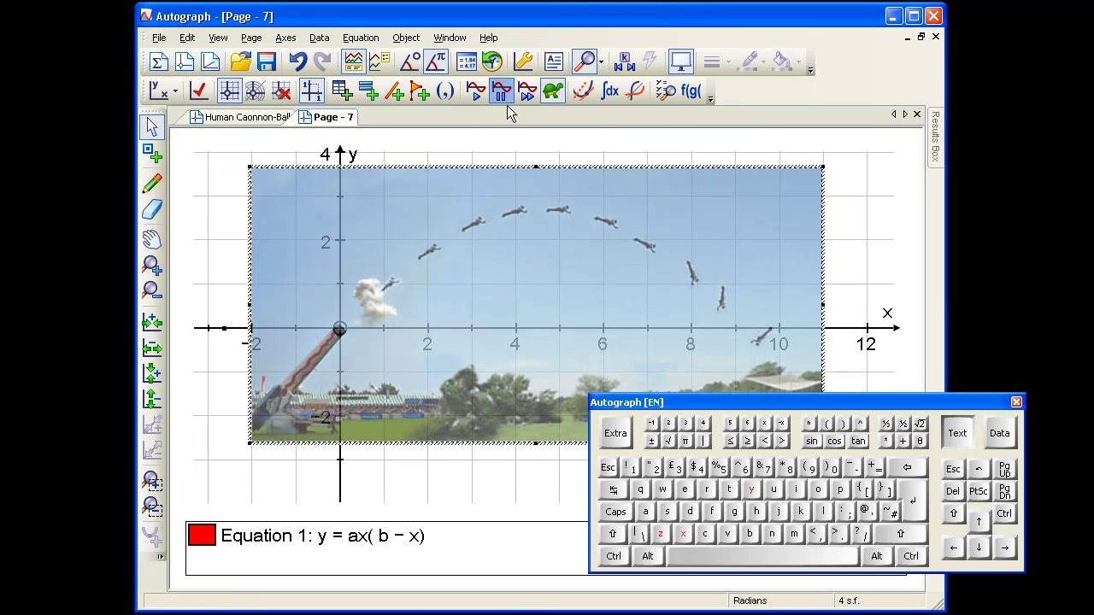
click(562, 92)
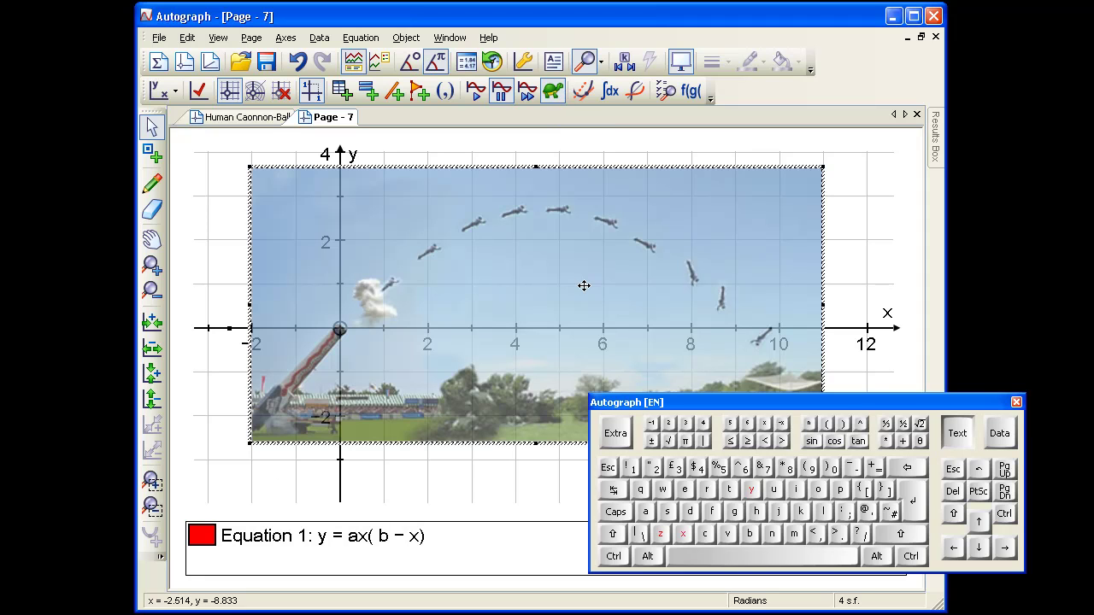
click(958, 434)
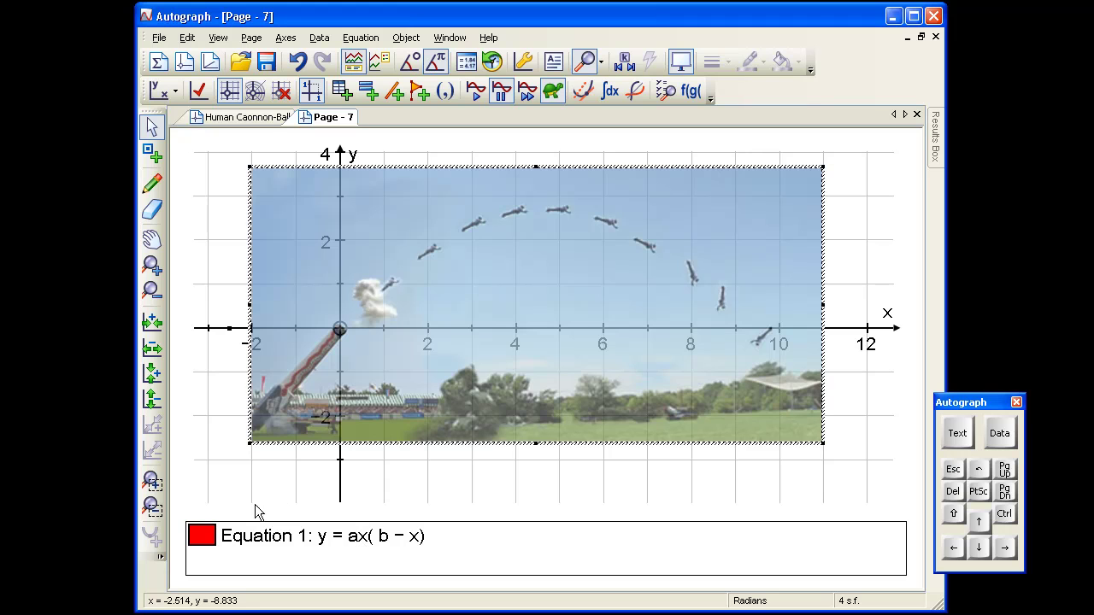
Step: Sketch freehand up/down arrows and circles at the origin and root, then fast-forward the curve
click(152, 183)
mouse_move(228, 421)
mouse_down()
mouse_move(217, 449)
mouse_move(249, 459)
mouse_up()
mouse_move(223, 202)
mouse_down()
mouse_move(232, 153)
mouse_move(249, 168)
mouse_up()
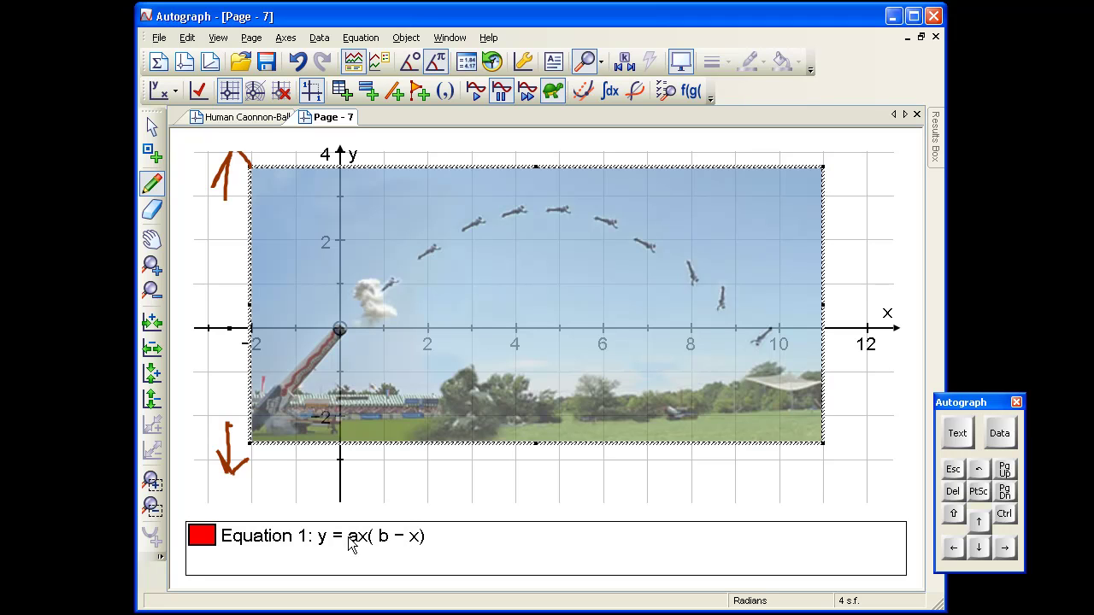
mouse_move(339, 325)
mouse_down()
mouse_move(346, 311)
mouse_move(349, 331)
mouse_move(381, 308)
mouse_move(395, 320)
mouse_up()
mouse_move(315, 412)
mouse_down()
mouse_move(339, 334)
mouse_move(368, 299)
mouse_move(392, 311)
mouse_move(393, 344)
mouse_move(410, 355)
mouse_move(421, 394)
mouse_up()
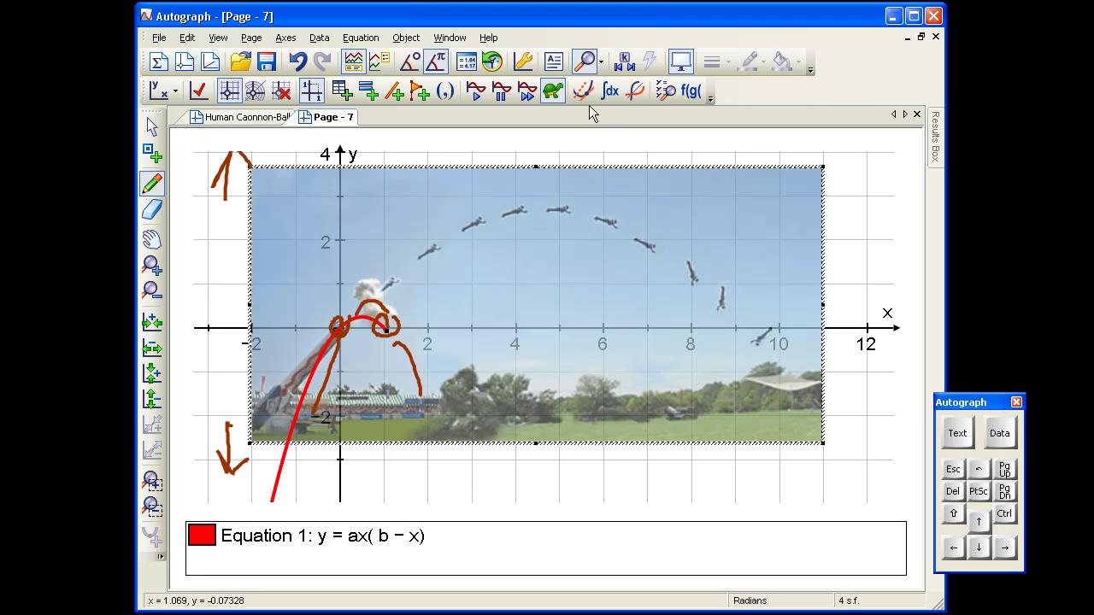
click(527, 91)
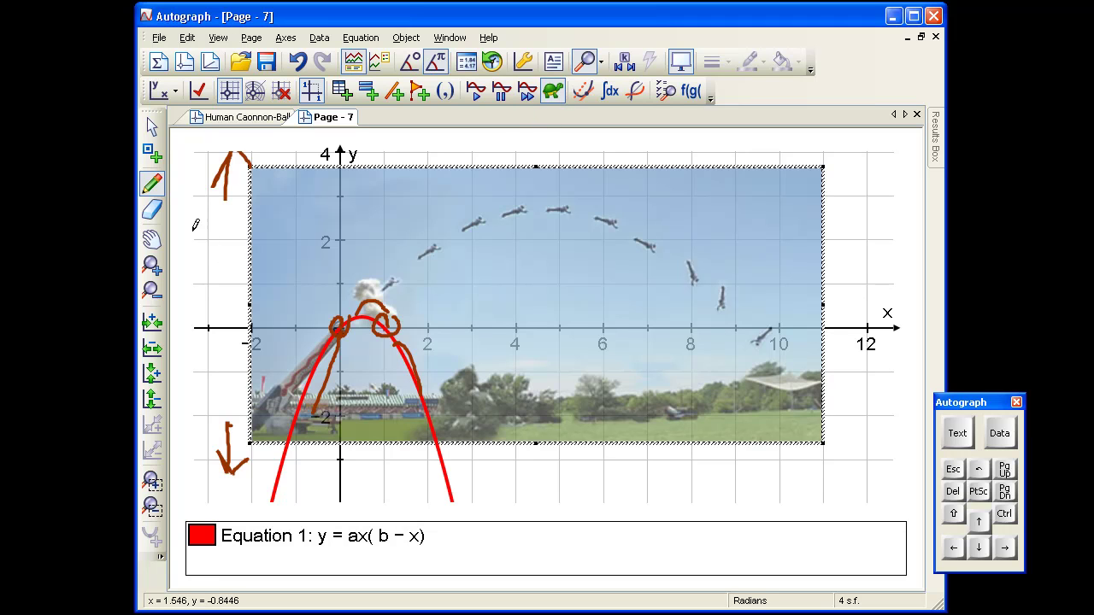
Step: Select all freehand scribbles and delete them, then select the parabola
click(151, 126)
click(223, 270)
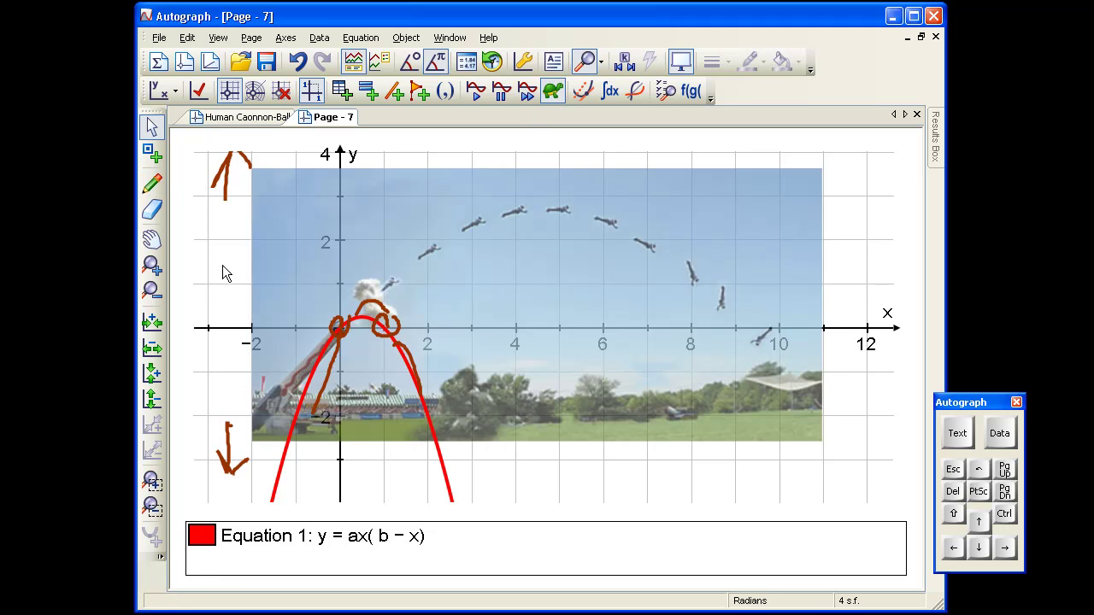
click(187, 38)
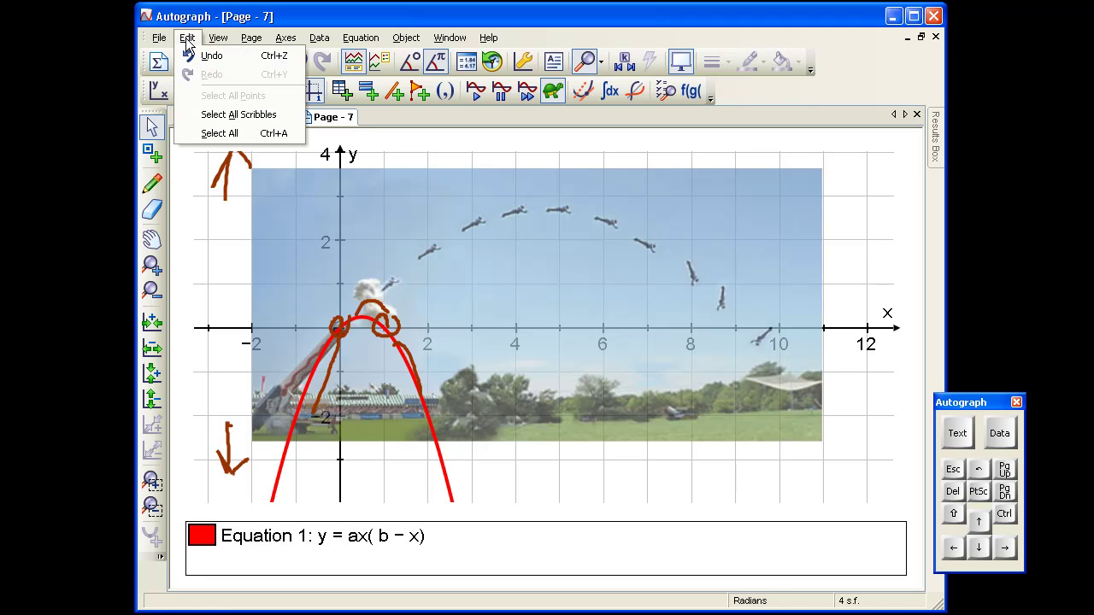
click(239, 113)
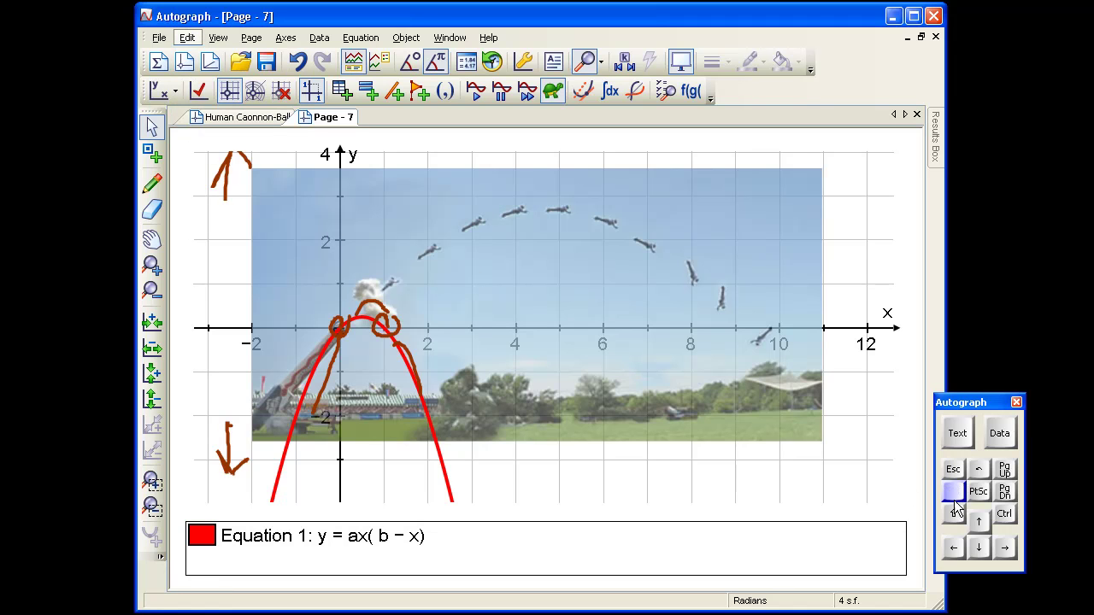
click(952, 492)
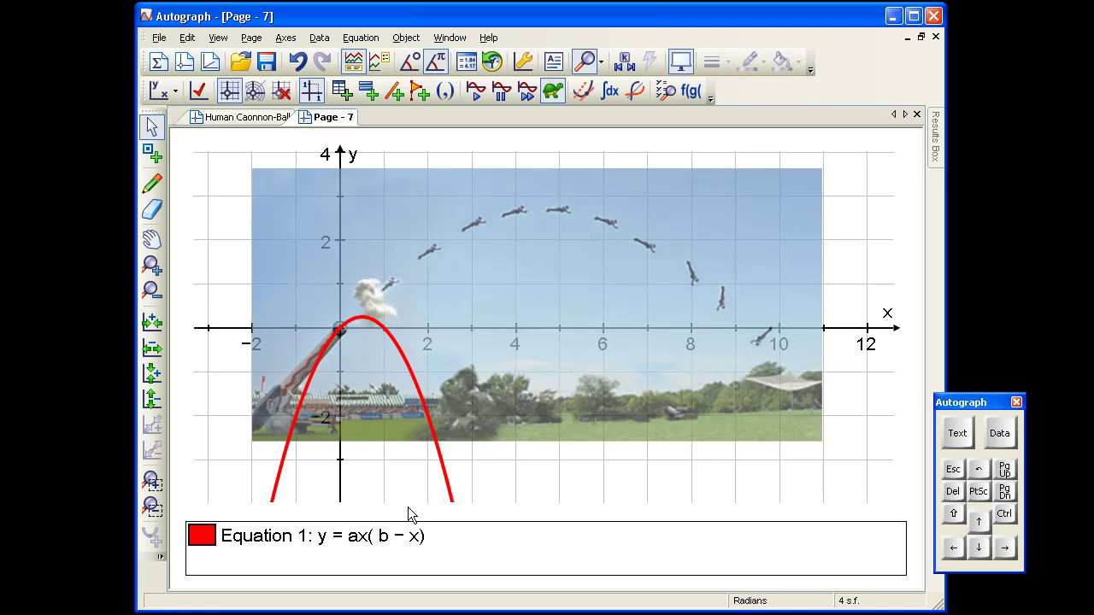
click(284, 468)
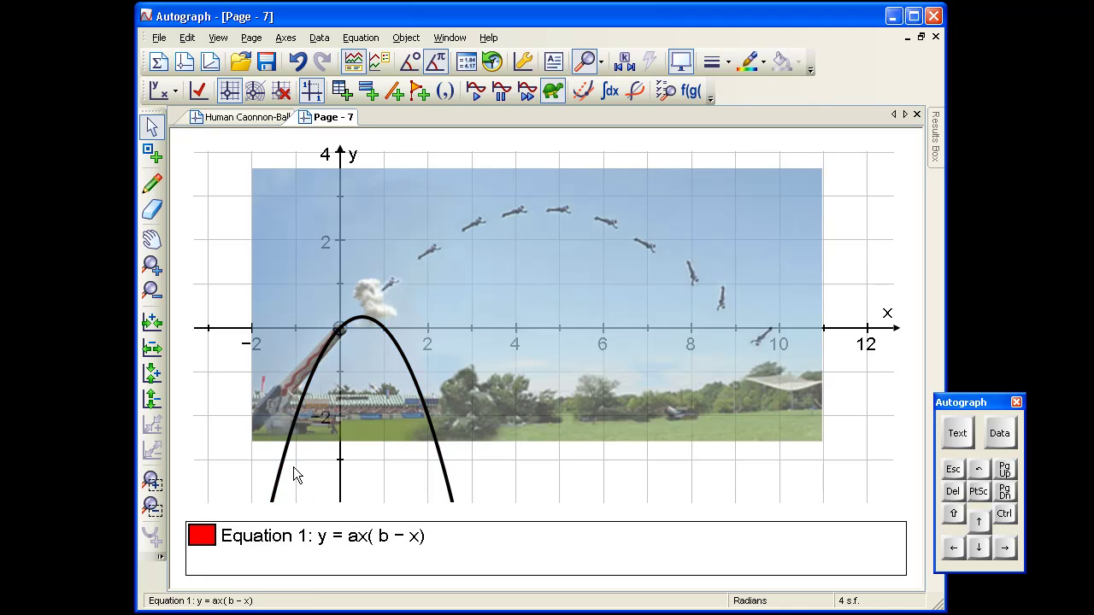
Step: Label the curve 'y = ax(b − x), a = 1, b = 1' and move it to the photo's upper right
click(553, 62)
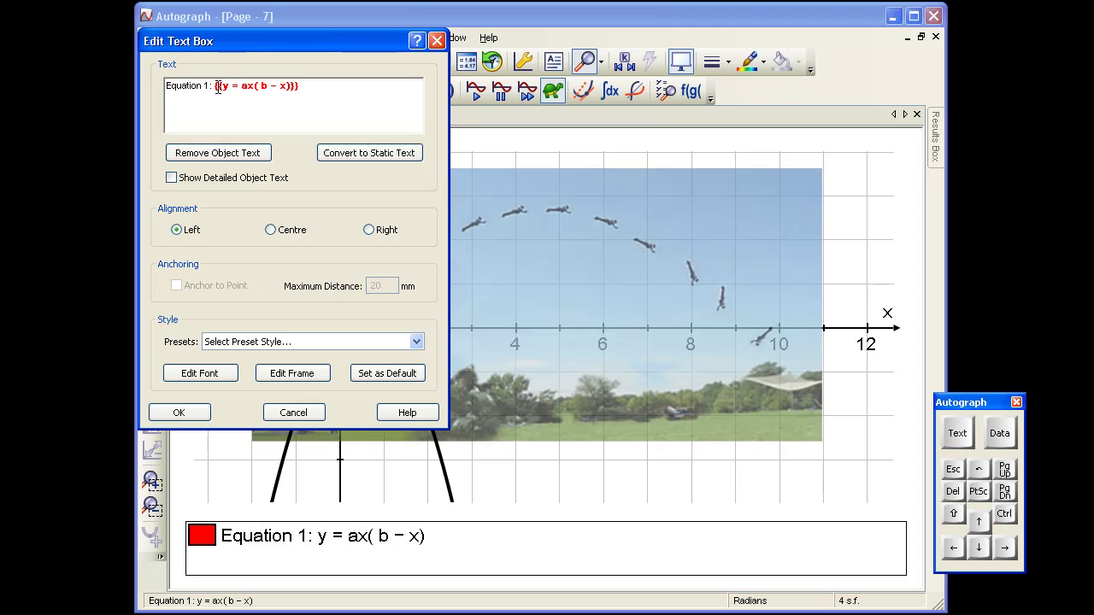
drag(210, 86, 166, 86)
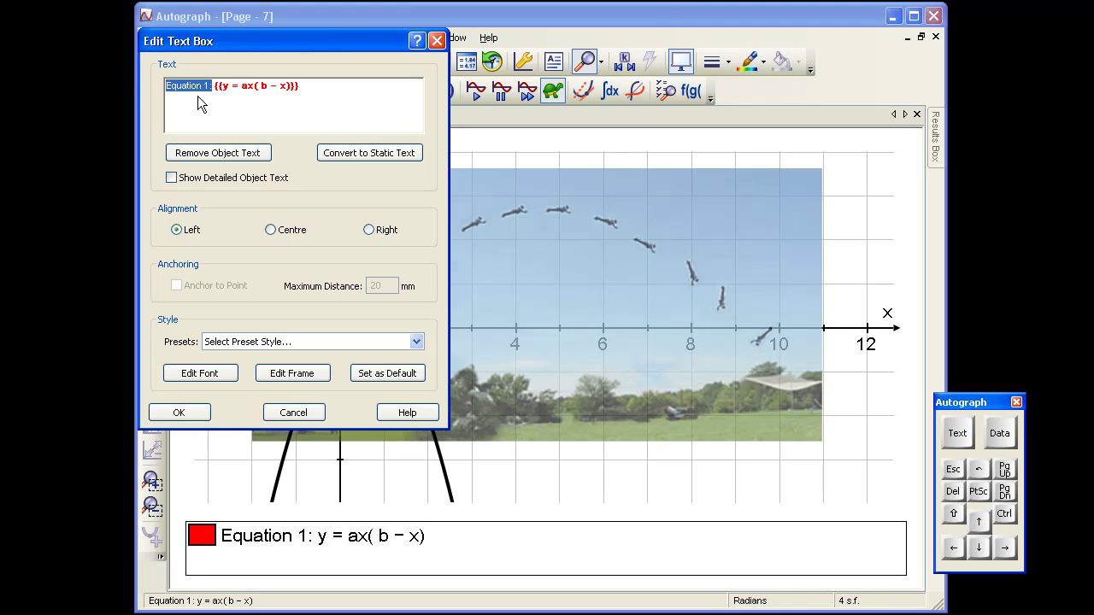
click(952, 490)
click(172, 178)
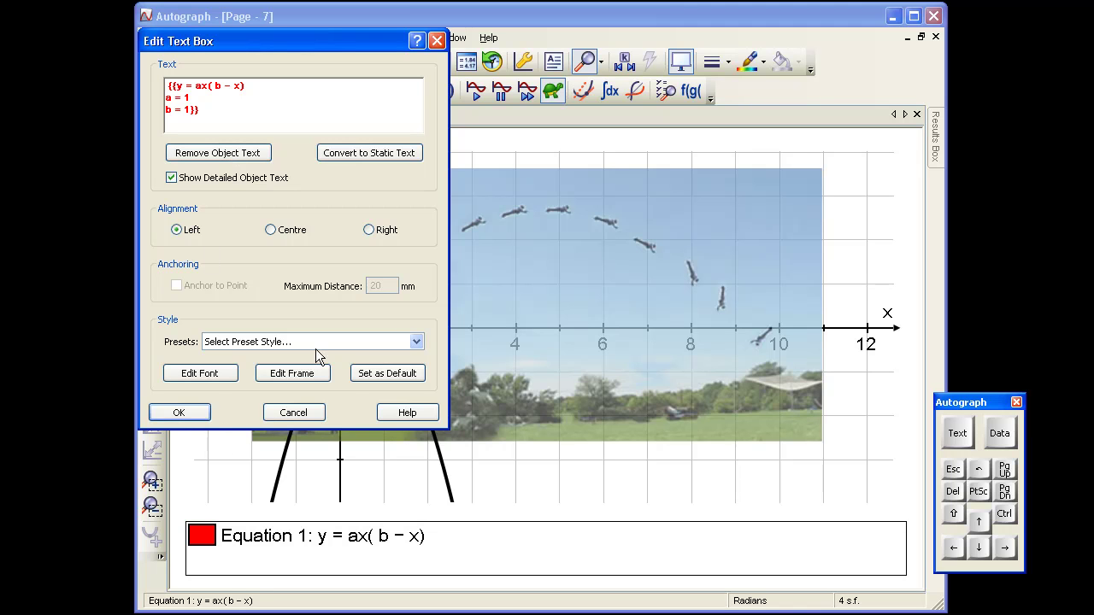
click(188, 411)
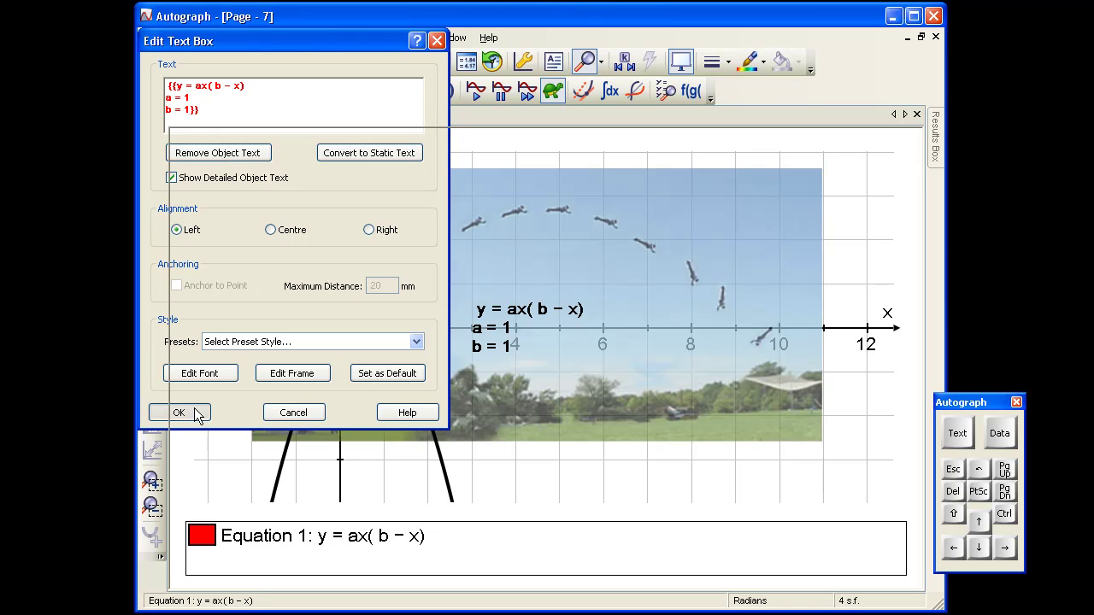
drag(504, 326, 737, 224)
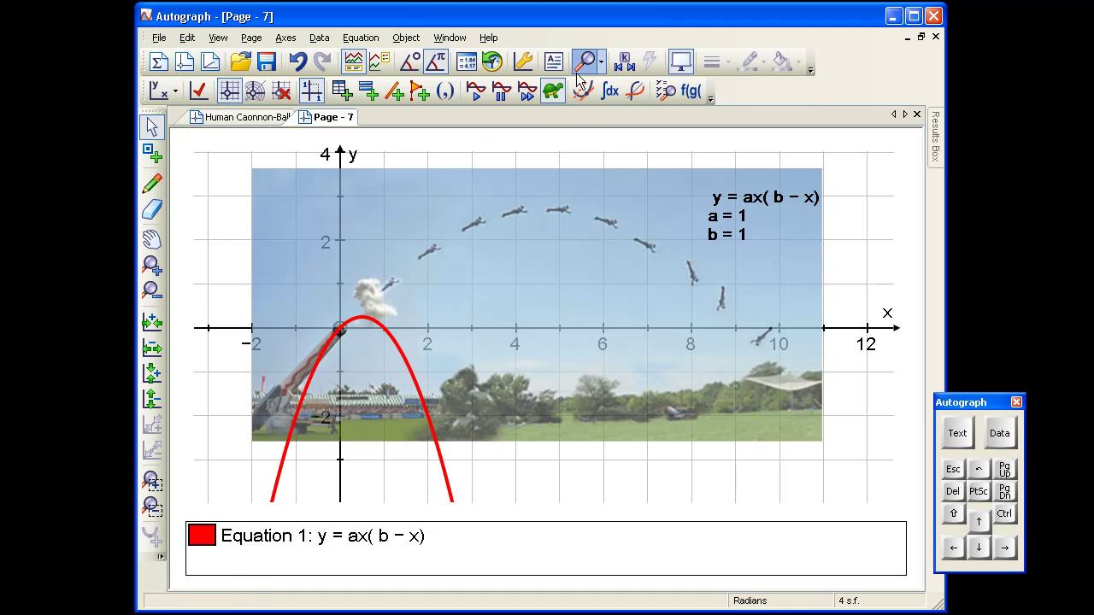
Step: Open the Constant Controller for a, move it below the graph, and set its step to 1
click(625, 60)
drag(377, 137, 742, 505)
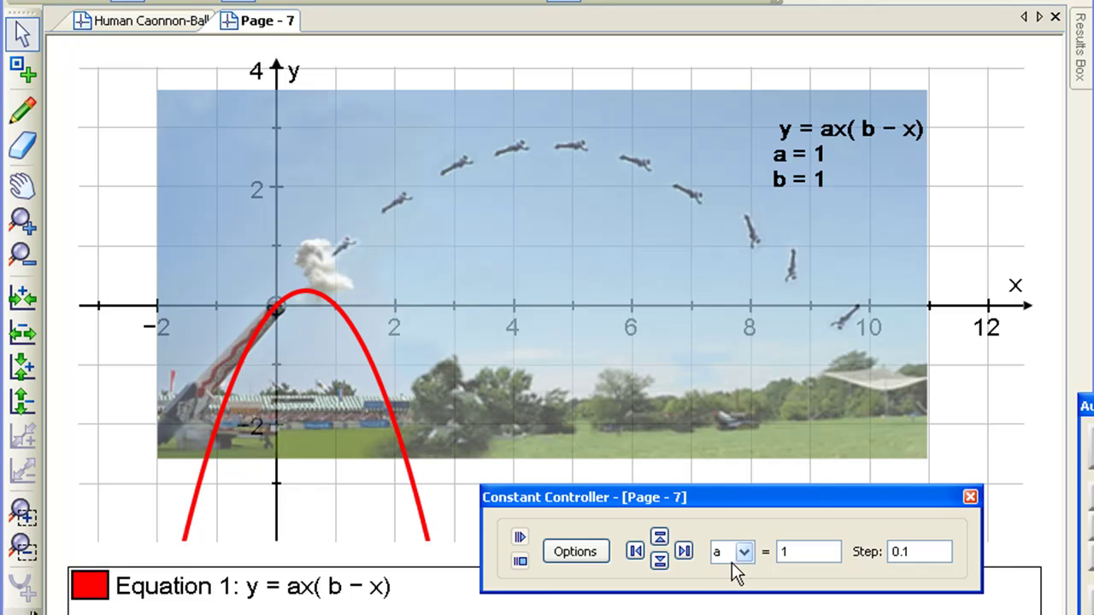
double_click(900, 552)
text(1)
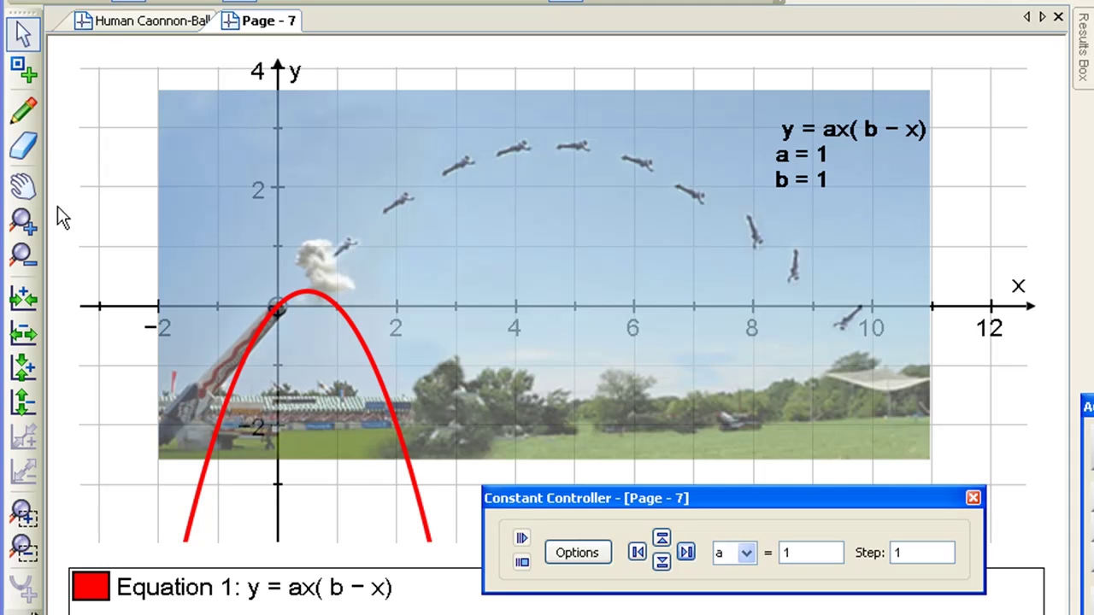
click(34, 110)
Step: Circle the parabola's roots at 0 and 1 and draw an arrow marking its vertex
mouse_move(285, 296)
mouse_down()
mouse_move(331, 296)
mouse_move(325, 317)
mouse_move(302, 303)
mouse_move(305, 250)
mouse_up()
mouse_move(293, 273)
mouse_down()
mouse_move(306, 250)
mouse_move(323, 267)
mouse_up()
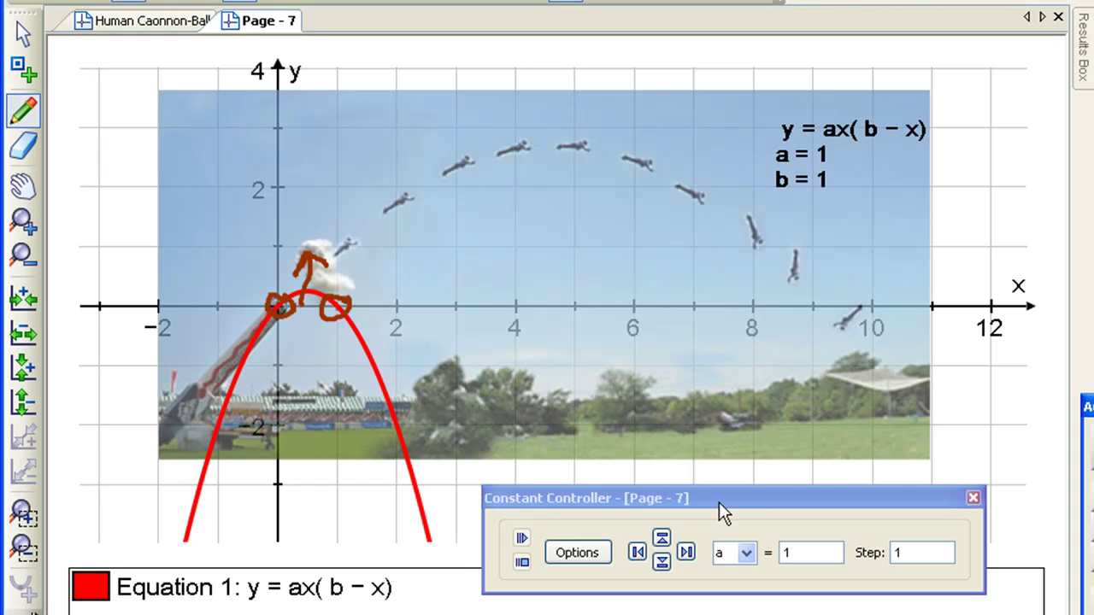
drag(708, 490, 711, 484)
Step: Step constant a up from 1 to 10 in the Constant Controller
click(664, 531)
click(665, 532)
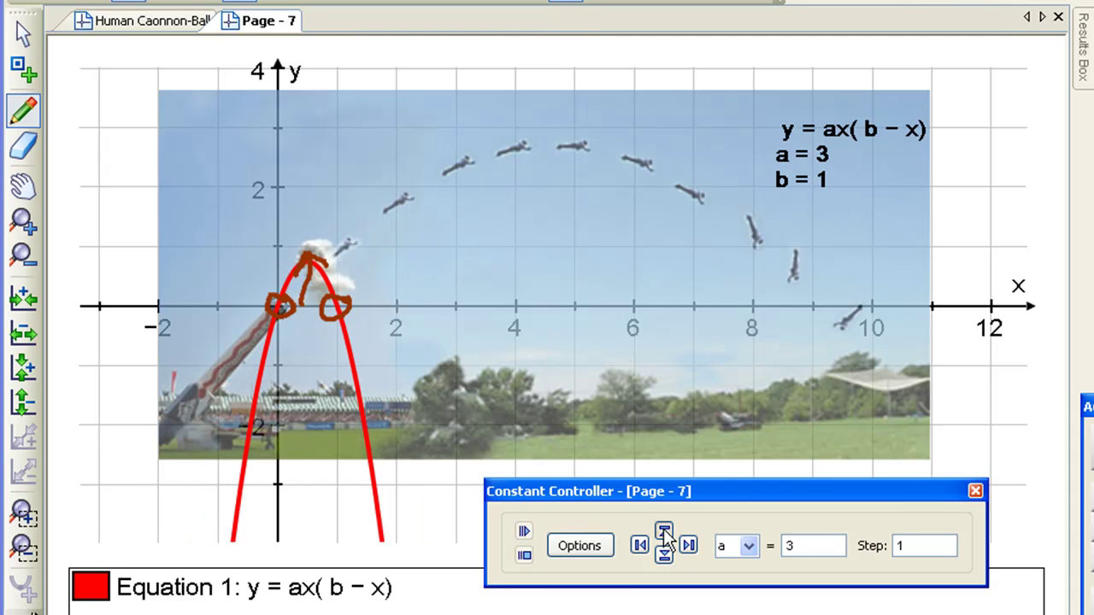
click(665, 532)
click(665, 532)
click(665, 532)
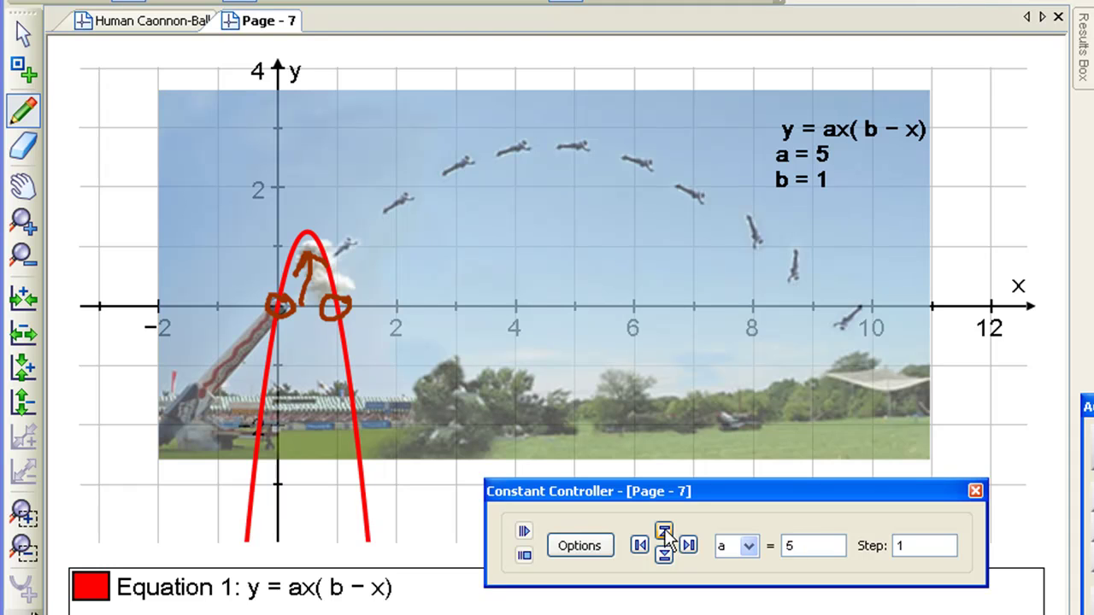
click(665, 531)
click(665, 532)
click(665, 532)
click(665, 531)
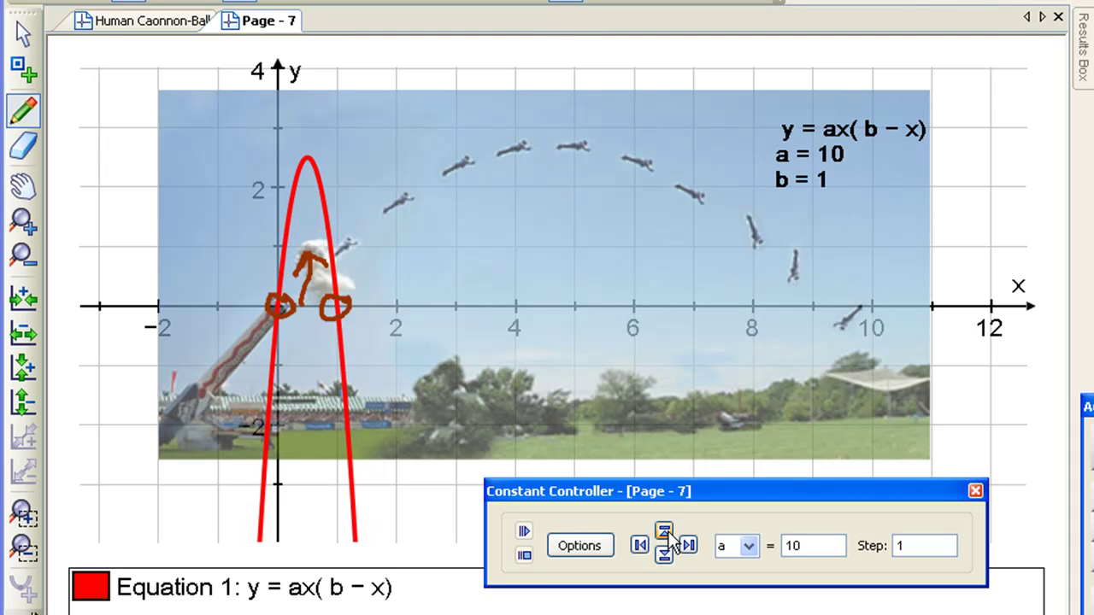
click(750, 547)
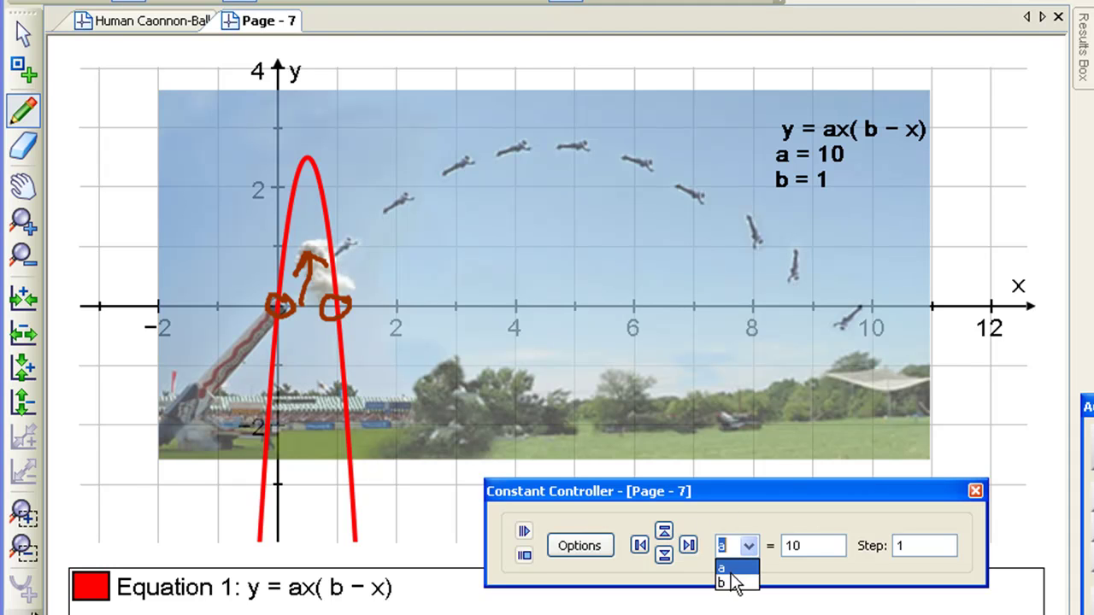
Step: Select constant b and draw an arrow rightward along the x-axis
click(725, 585)
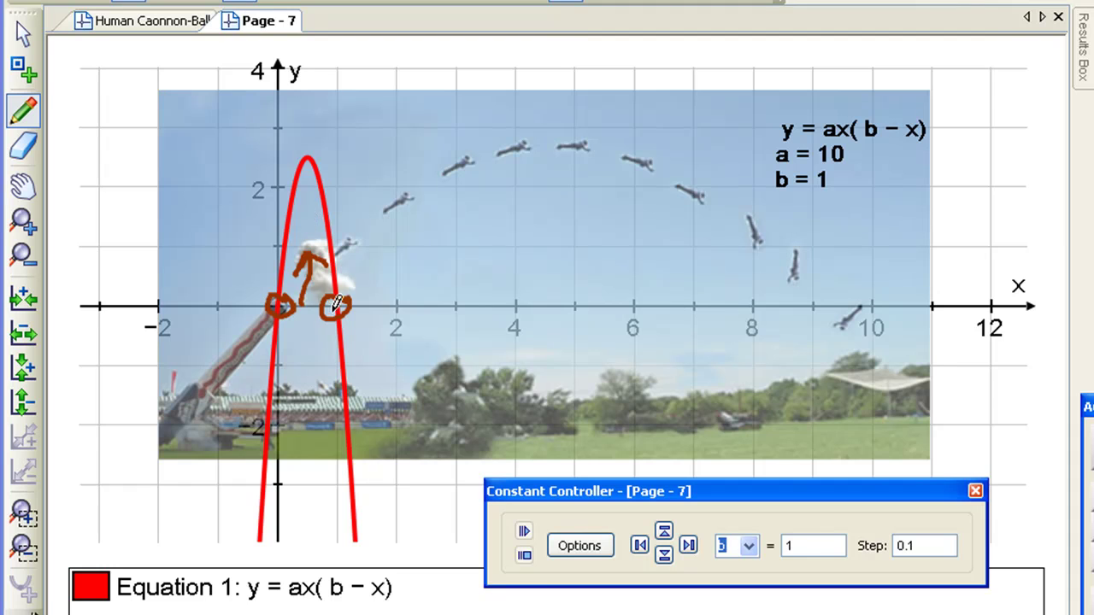
mouse_move(357, 301)
mouse_down()
mouse_move(427, 301)
mouse_move(402, 317)
mouse_up()
drag(732, 484, 734, 484)
Step: Set b's step size to 1 and raise b from 1 to 9
click(666, 534)
click(667, 556)
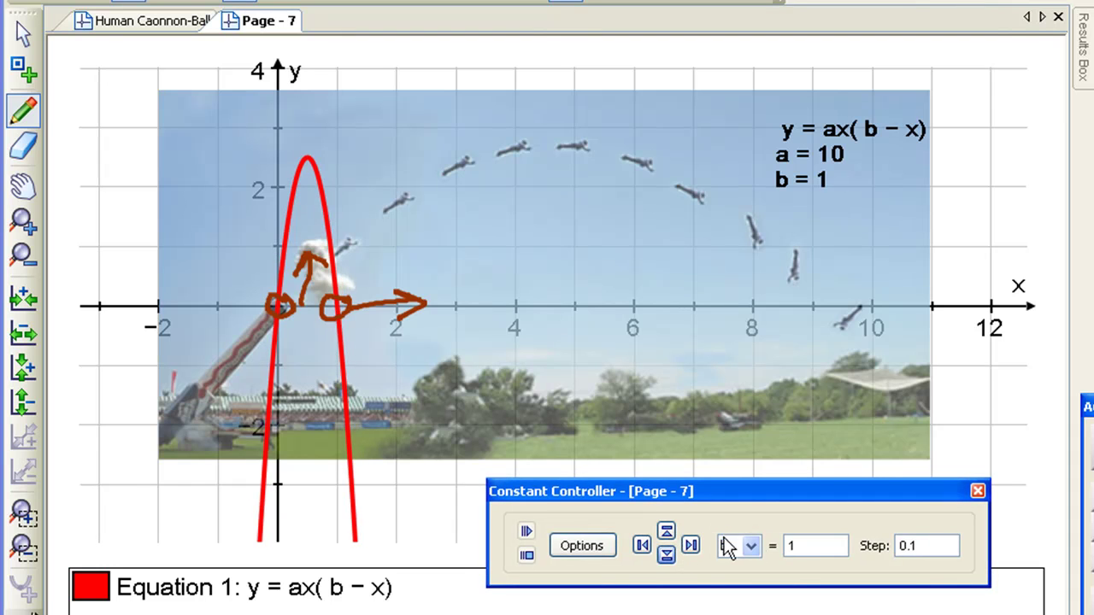
click(691, 547)
click(667, 531)
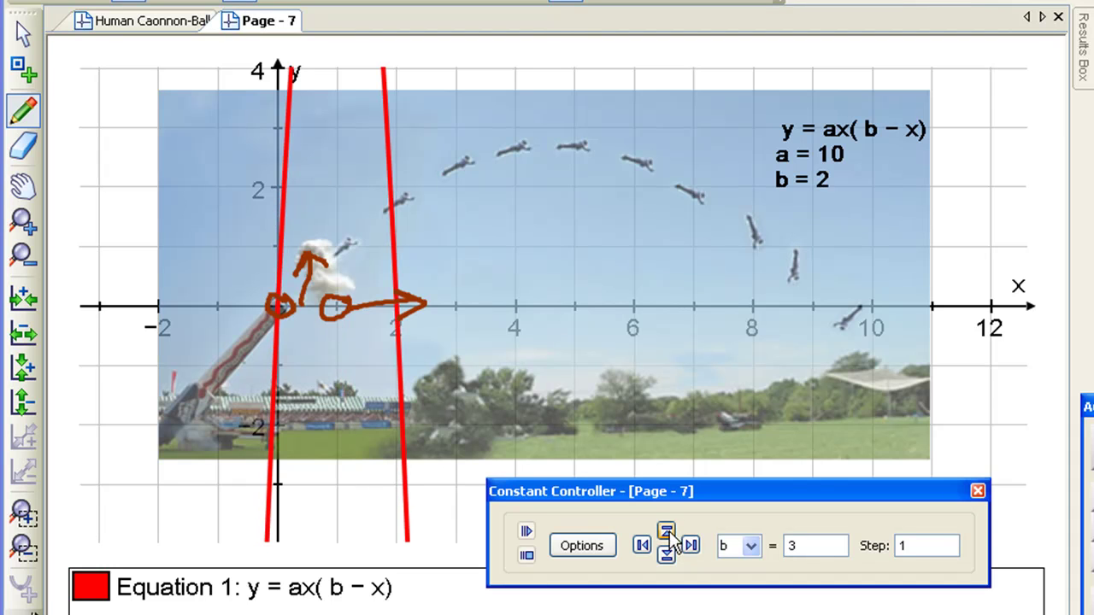
click(666, 531)
click(667, 531)
click(667, 532)
click(667, 531)
click(667, 531)
click(668, 531)
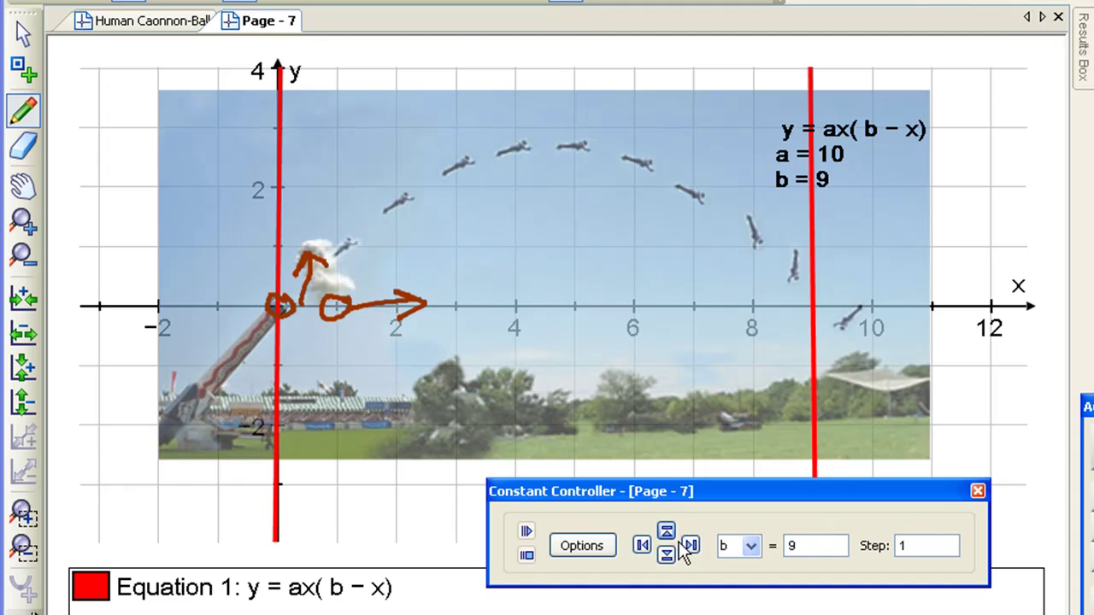
Step: Switch to constant a and step it down in ones to 0
click(751, 547)
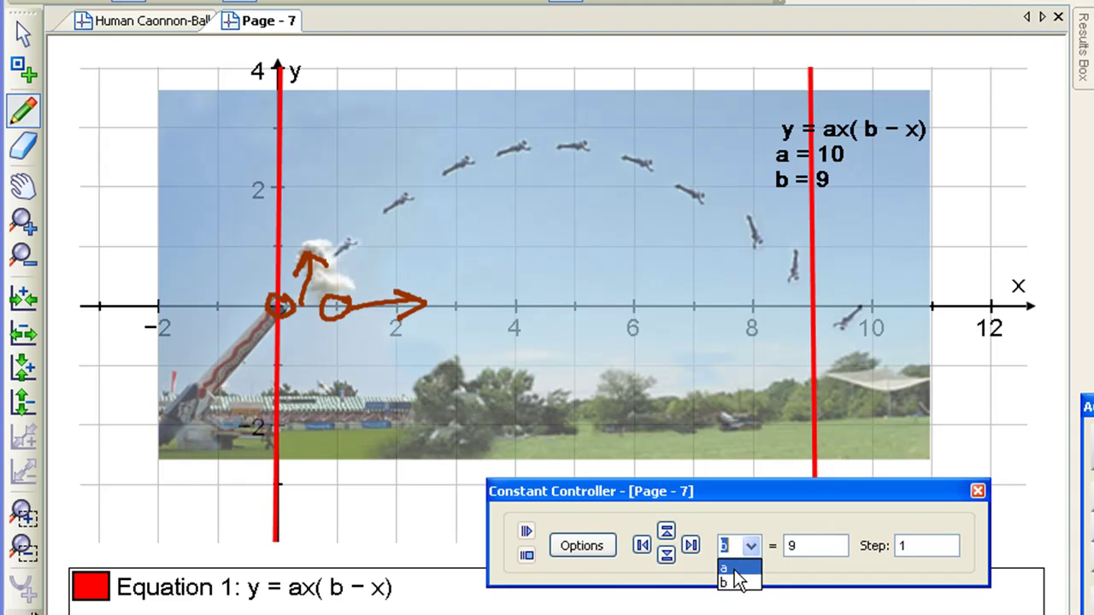
click(666, 557)
click(667, 557)
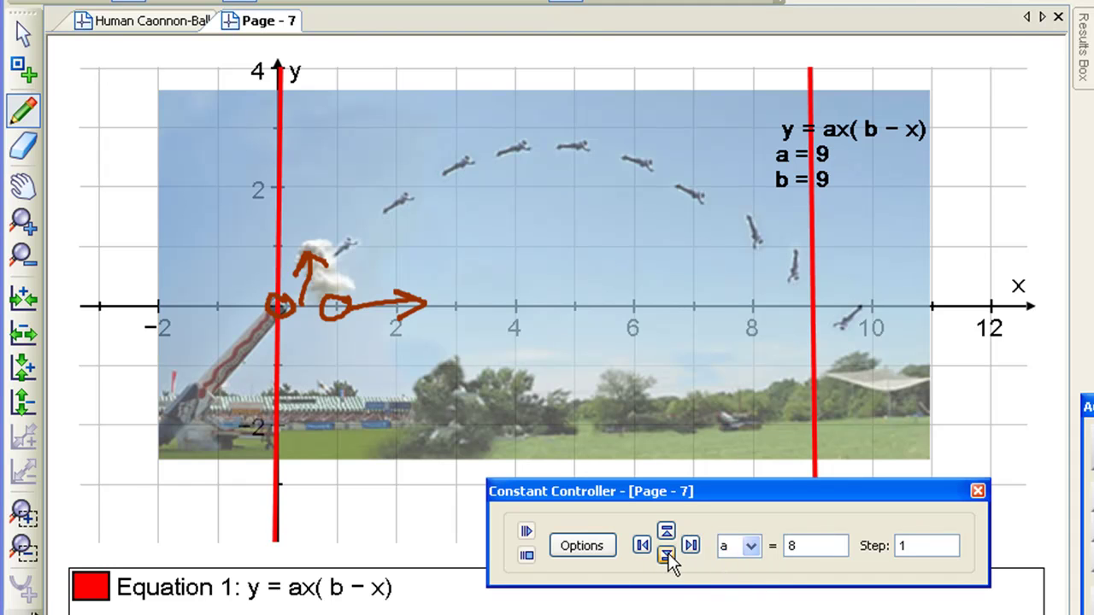
click(667, 556)
click(666, 556)
click(666, 556)
click(666, 557)
click(667, 557)
click(667, 557)
click(667, 556)
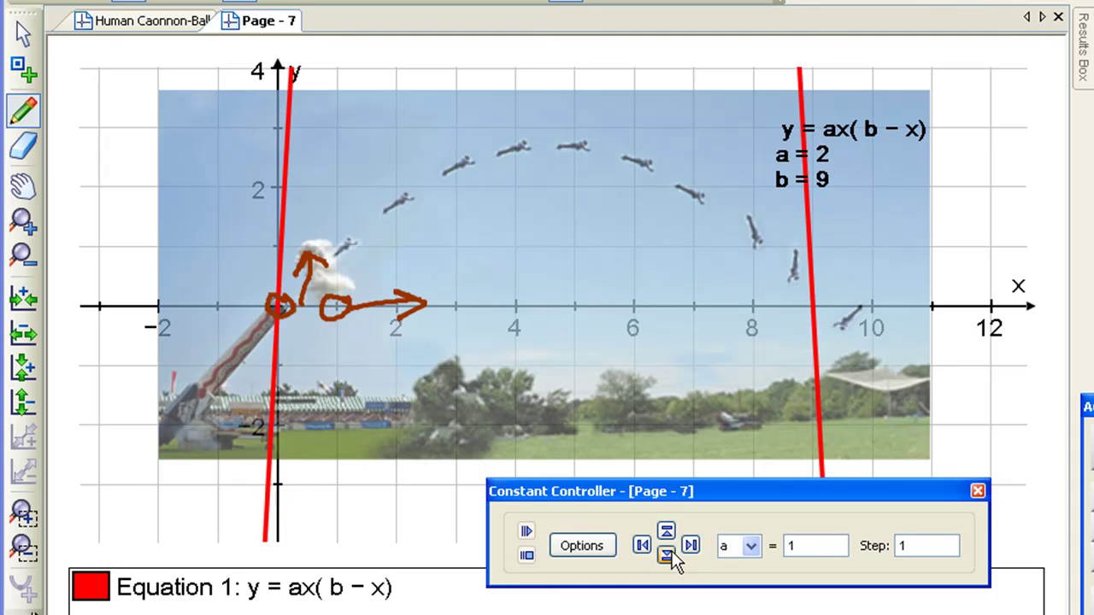
click(667, 557)
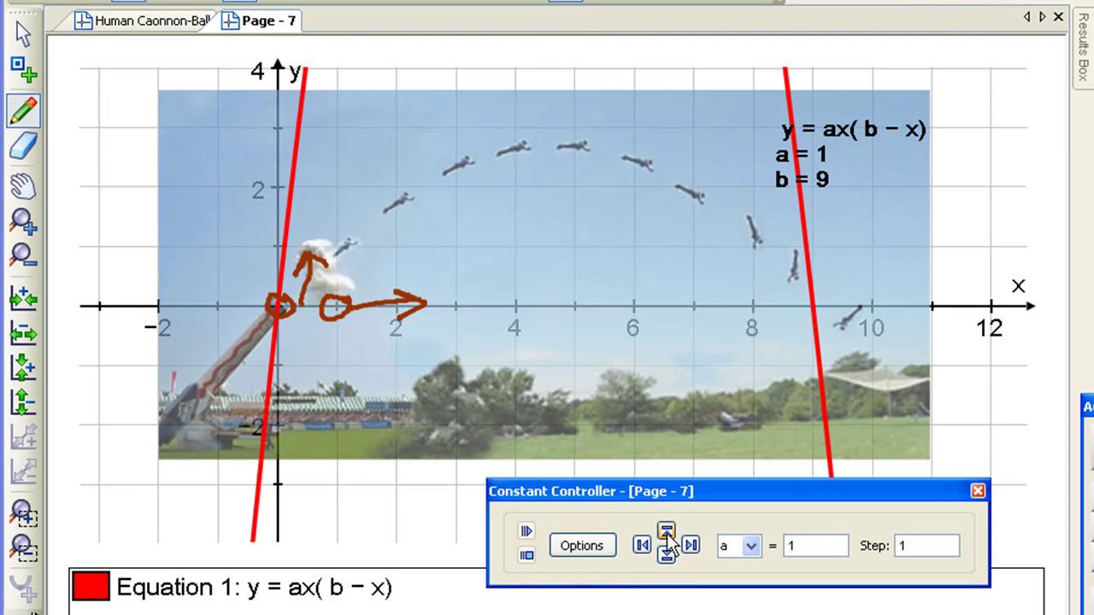
Step: Set a's step size to 0.1 and lower a from 1 to 0.1
click(646, 546)
click(667, 555)
click(673, 556)
click(674, 556)
click(672, 556)
click(672, 556)
click(669, 556)
click(669, 556)
click(669, 555)
click(670, 555)
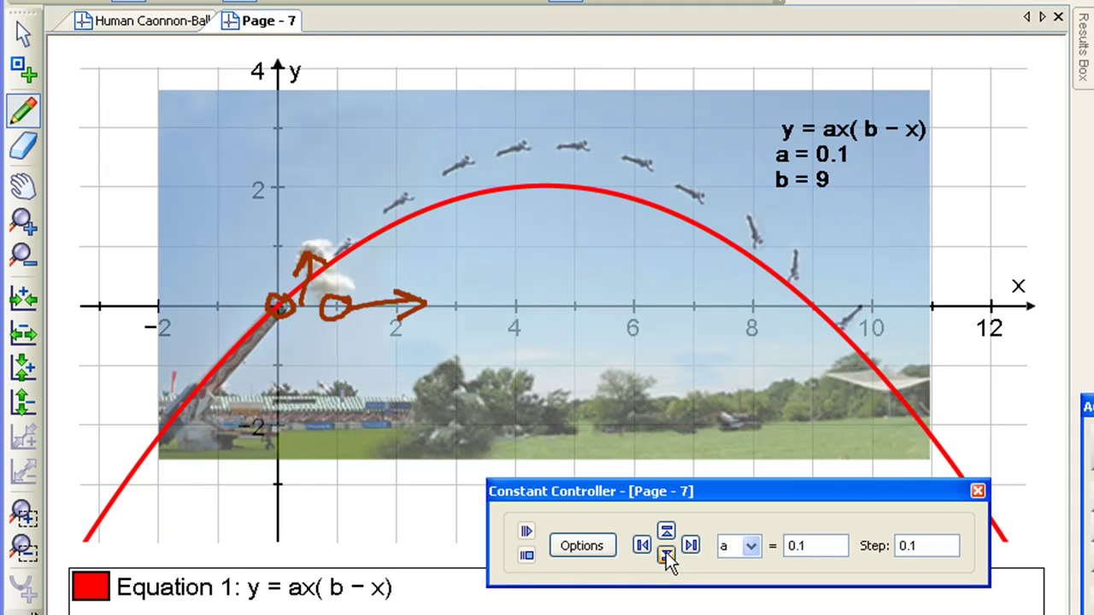
Step: With step size 0.01, raise a to 0.13
click(642, 545)
click(667, 532)
click(666, 533)
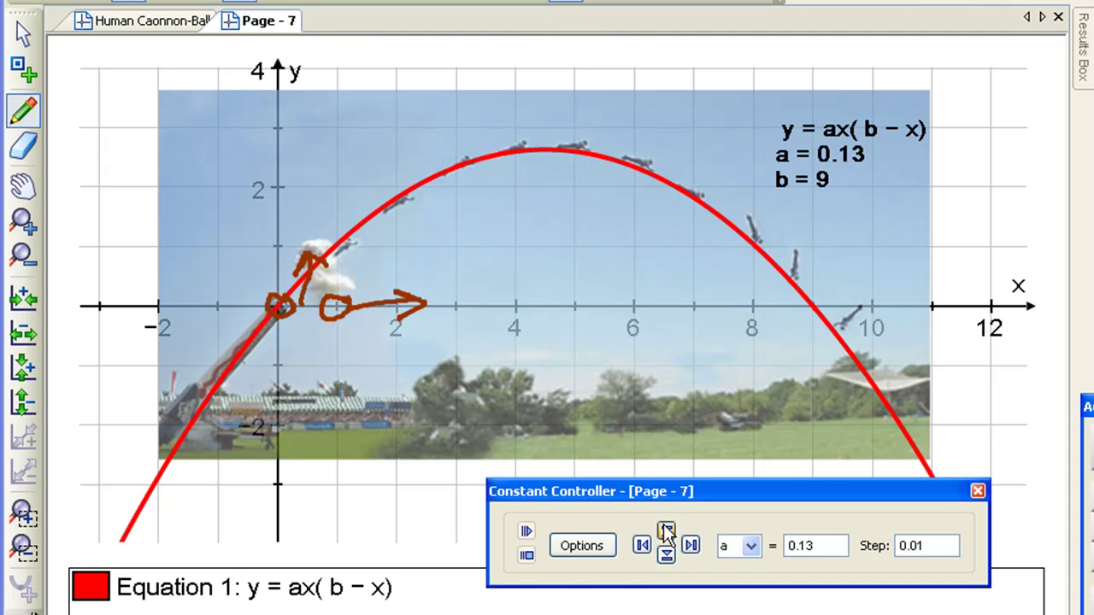
Step: Switch to constant b, set its step size to 0.1, and raise b to 9.1
click(748, 547)
click(726, 581)
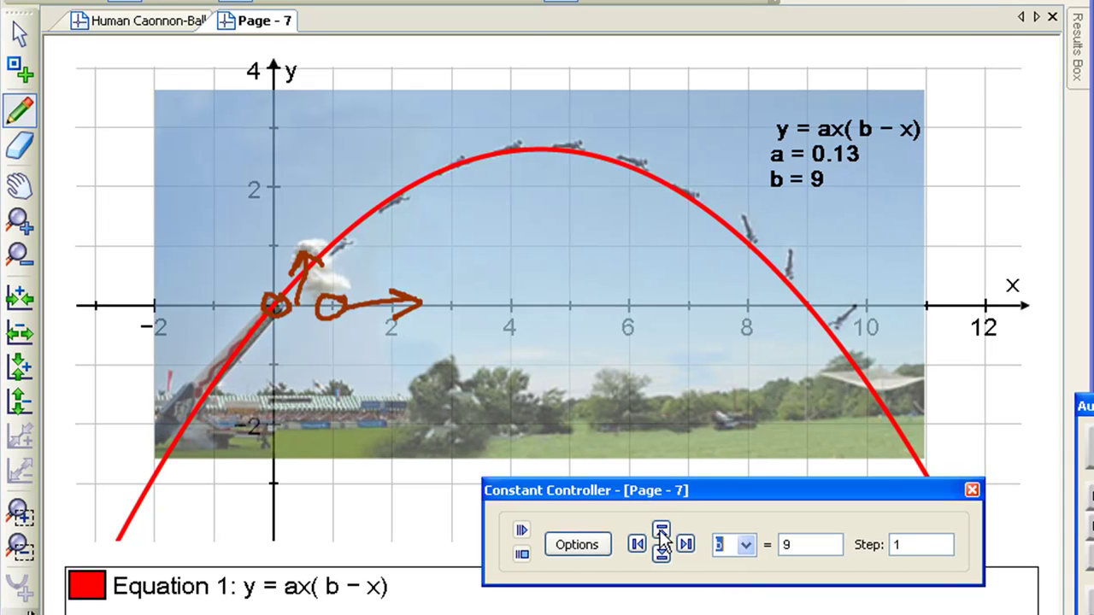
click(662, 531)
click(661, 553)
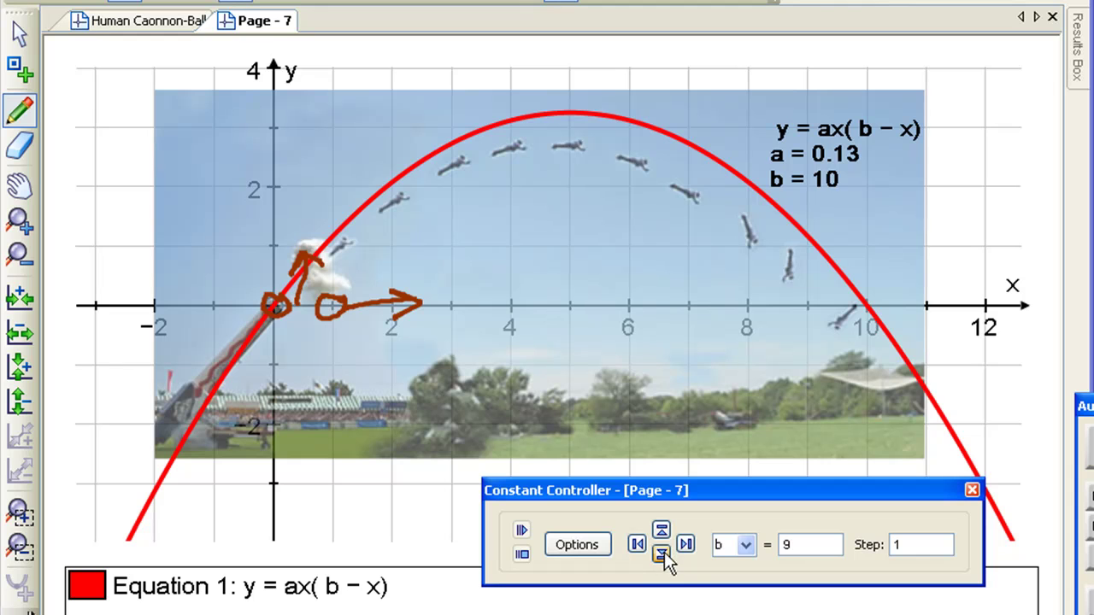
click(688, 551)
click(639, 547)
click(640, 547)
click(663, 532)
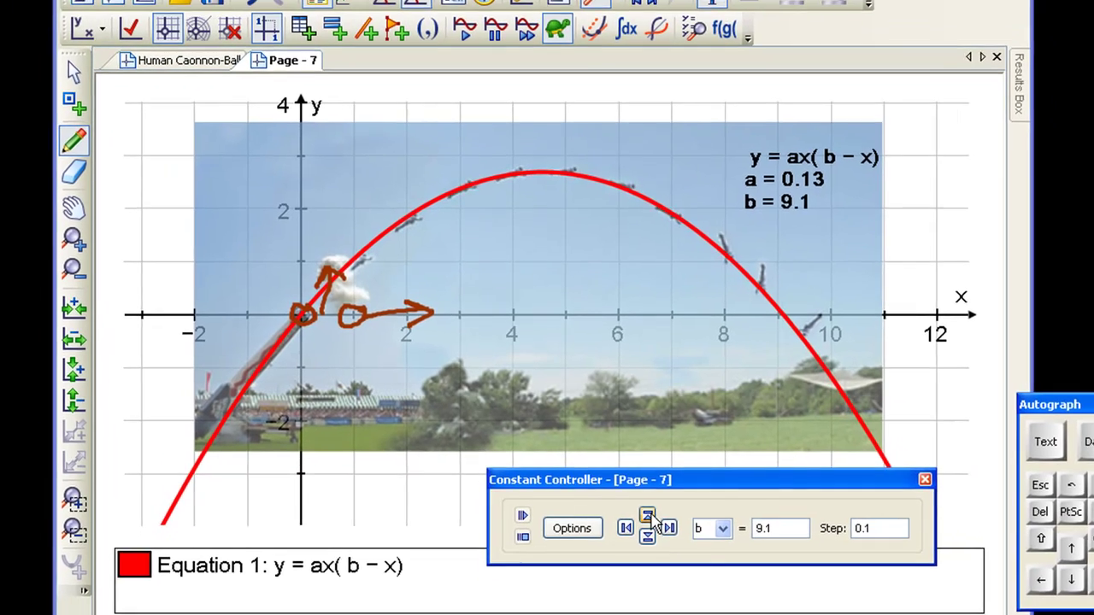